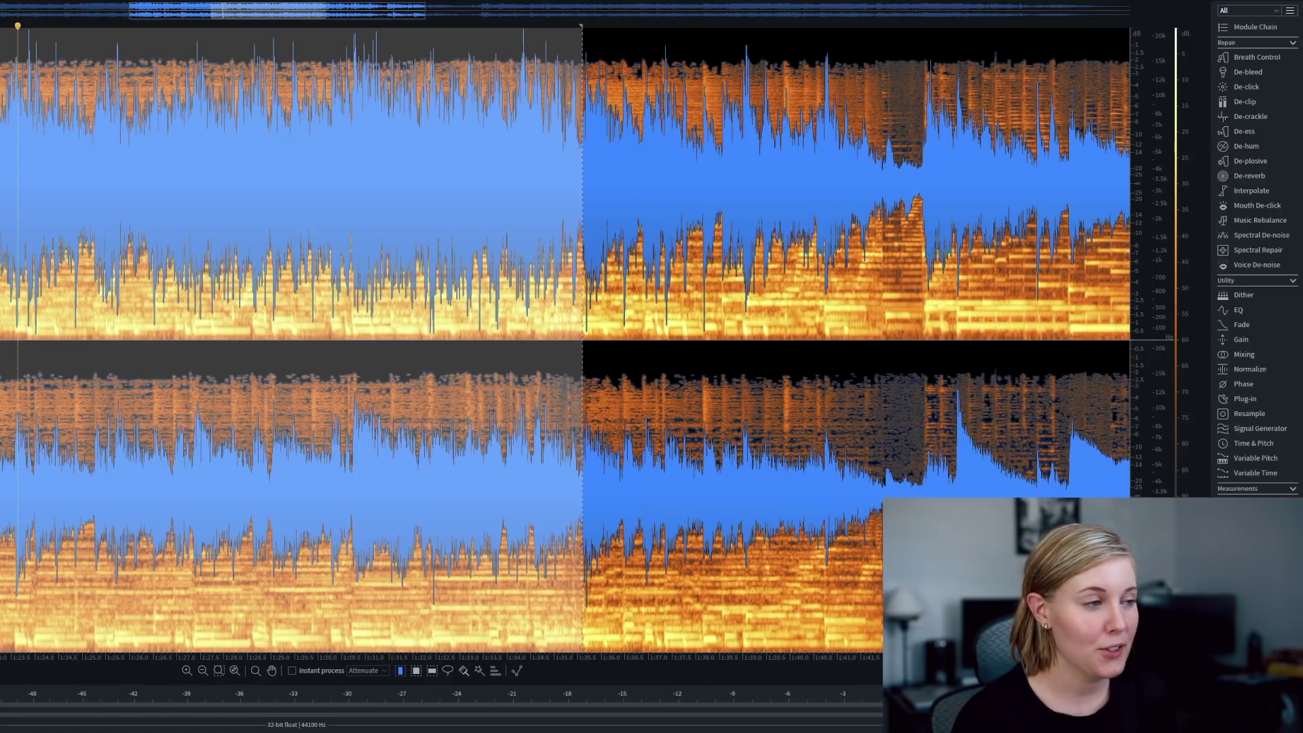
# Render Music Rebalance on the selection with Voice and Percussion gain at -inf and Bass gain at -16 dB, and play it
pyautogui.press('space')
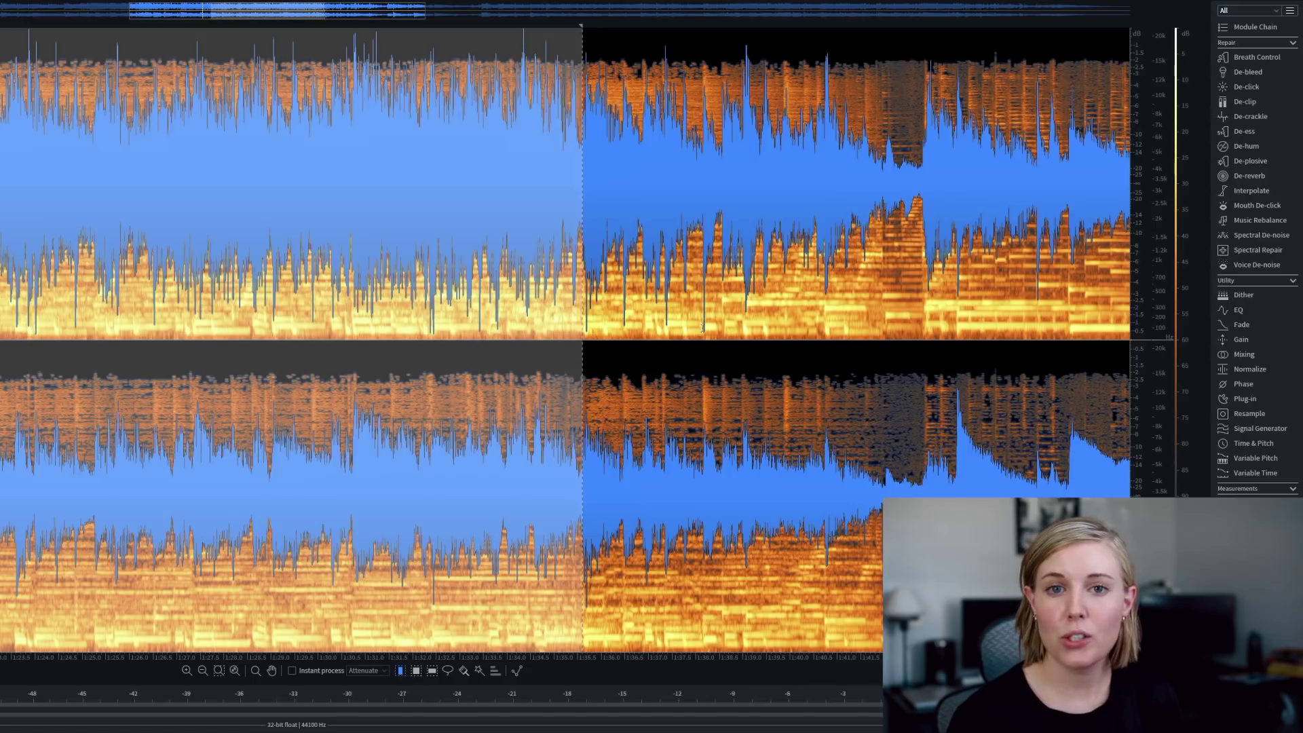
pyautogui.click(1275, 221)
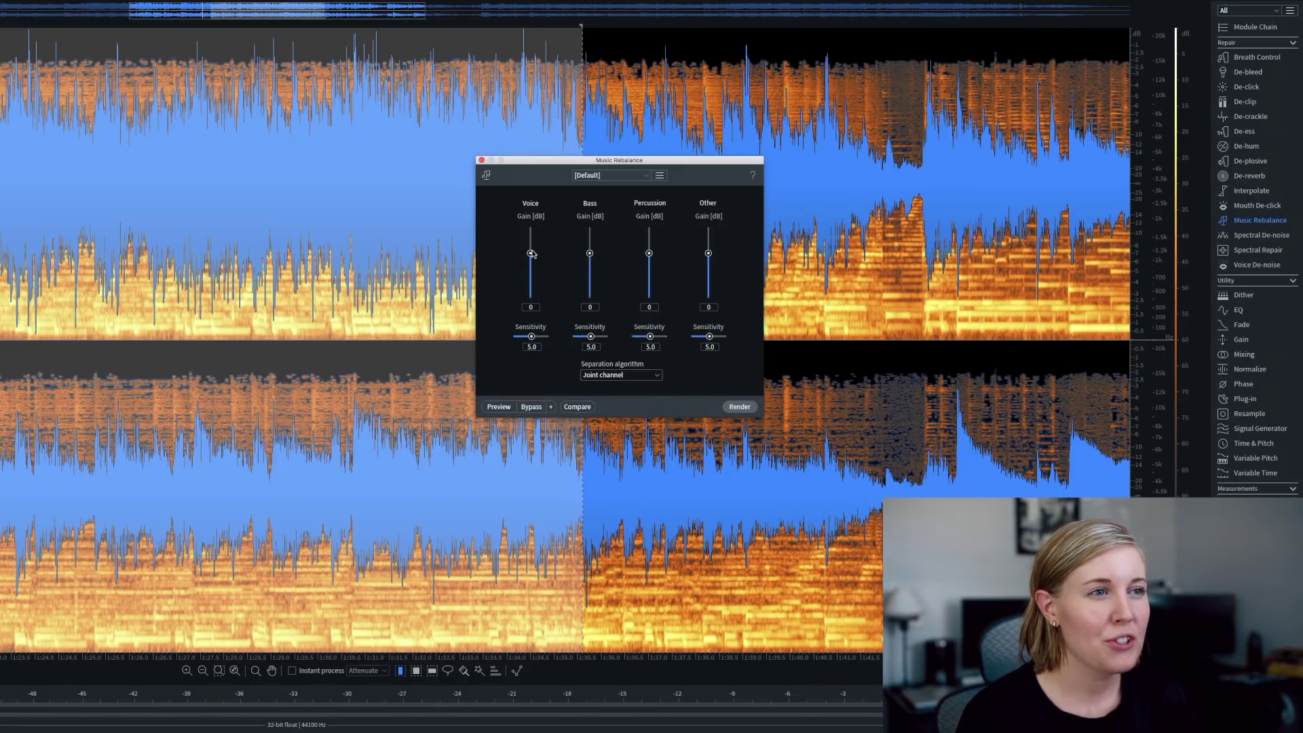
pyautogui.moveTo(532, 253); pyautogui.dragTo(532, 307)
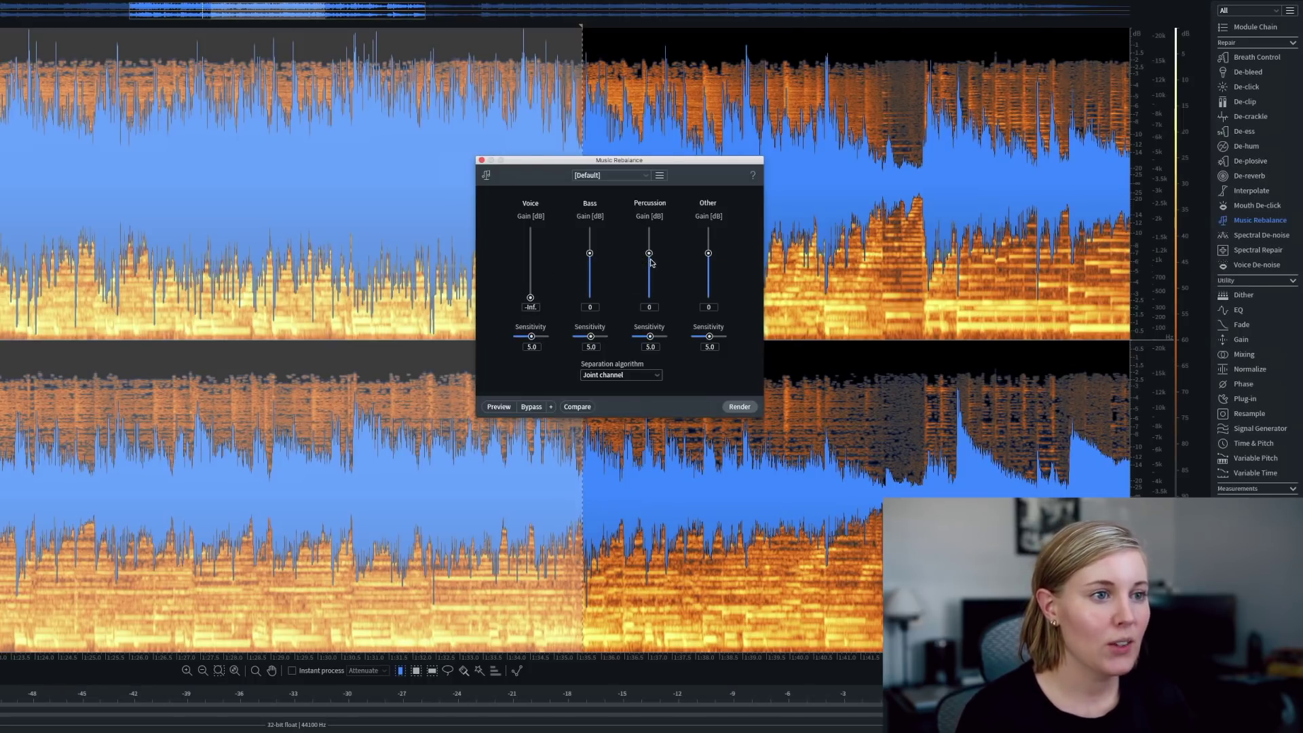
pyautogui.moveTo(648, 254); pyautogui.dragTo(650, 311)
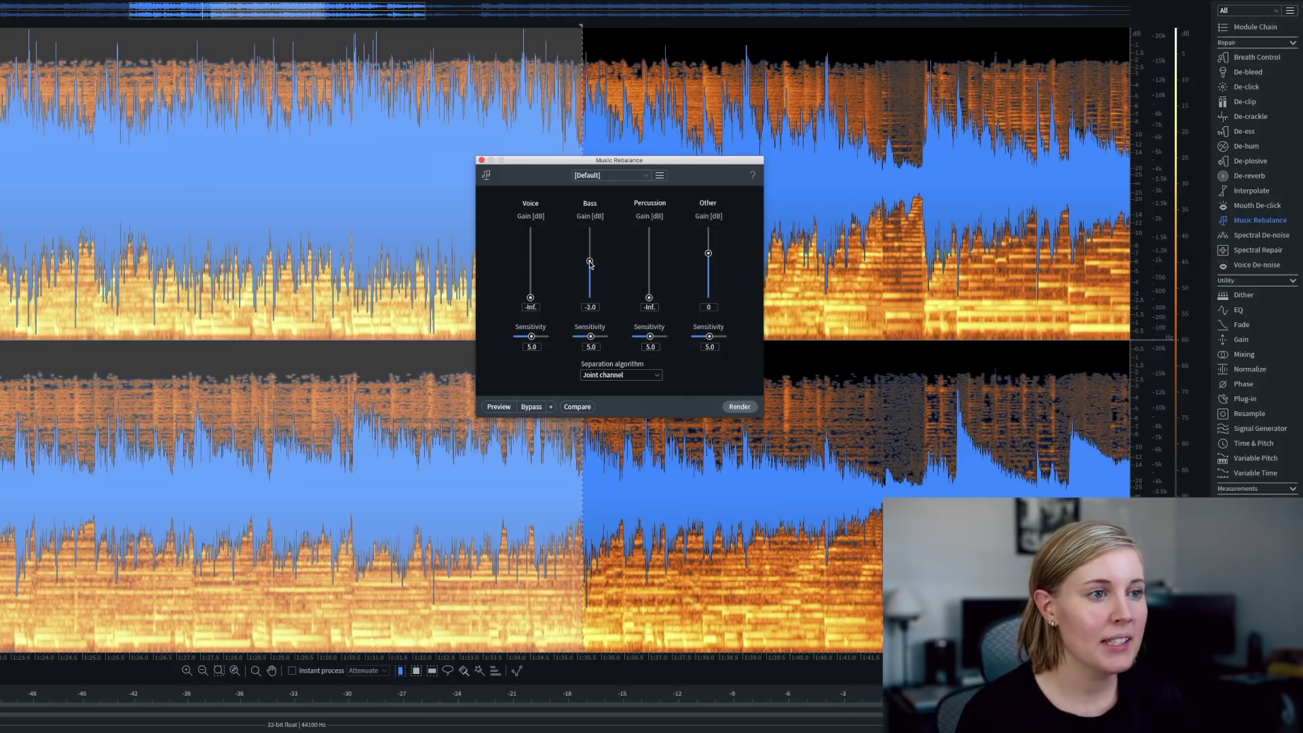
pyautogui.moveTo(590, 264); pyautogui.dragTo(591, 275)
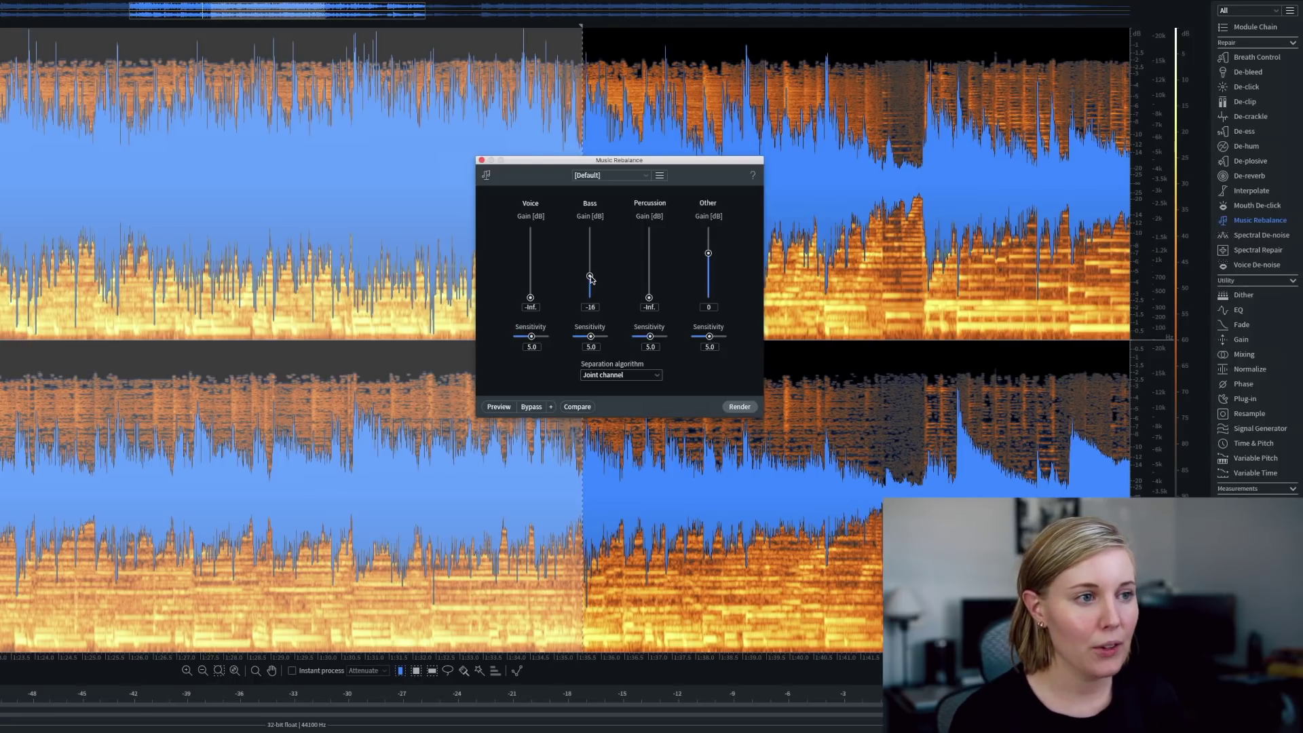
pyautogui.click(738, 407)
pyautogui.press('space')
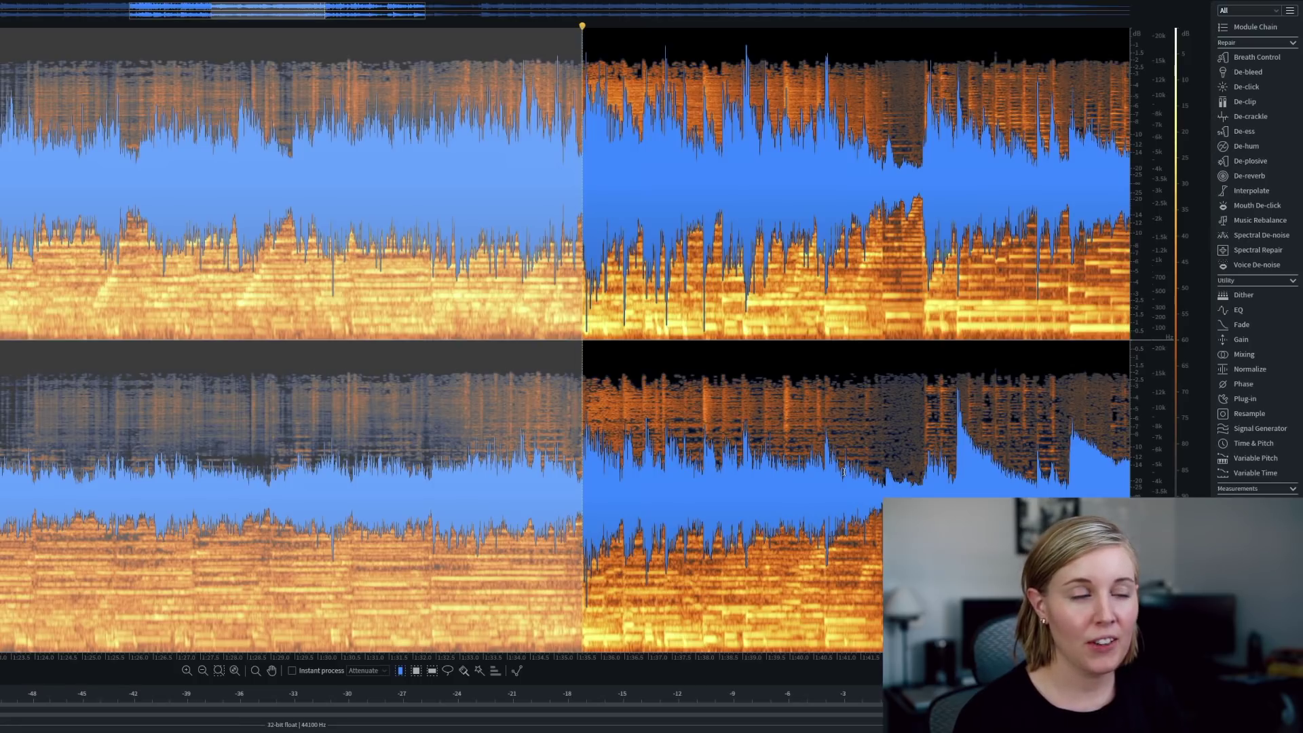
# In the EQ module, enable the high-pass filter and set it to 24 dB/oct at about 234 Hz
pyautogui.click(1237, 310)
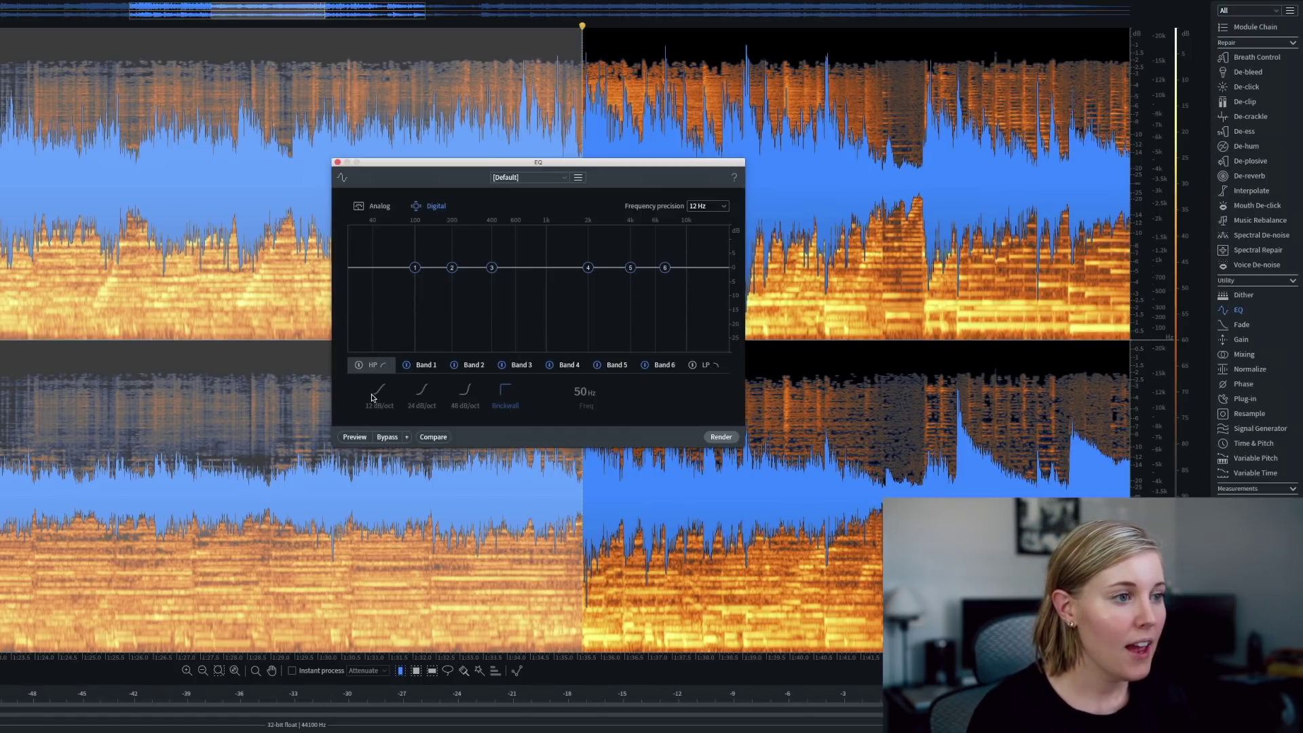
pyautogui.click(359, 365)
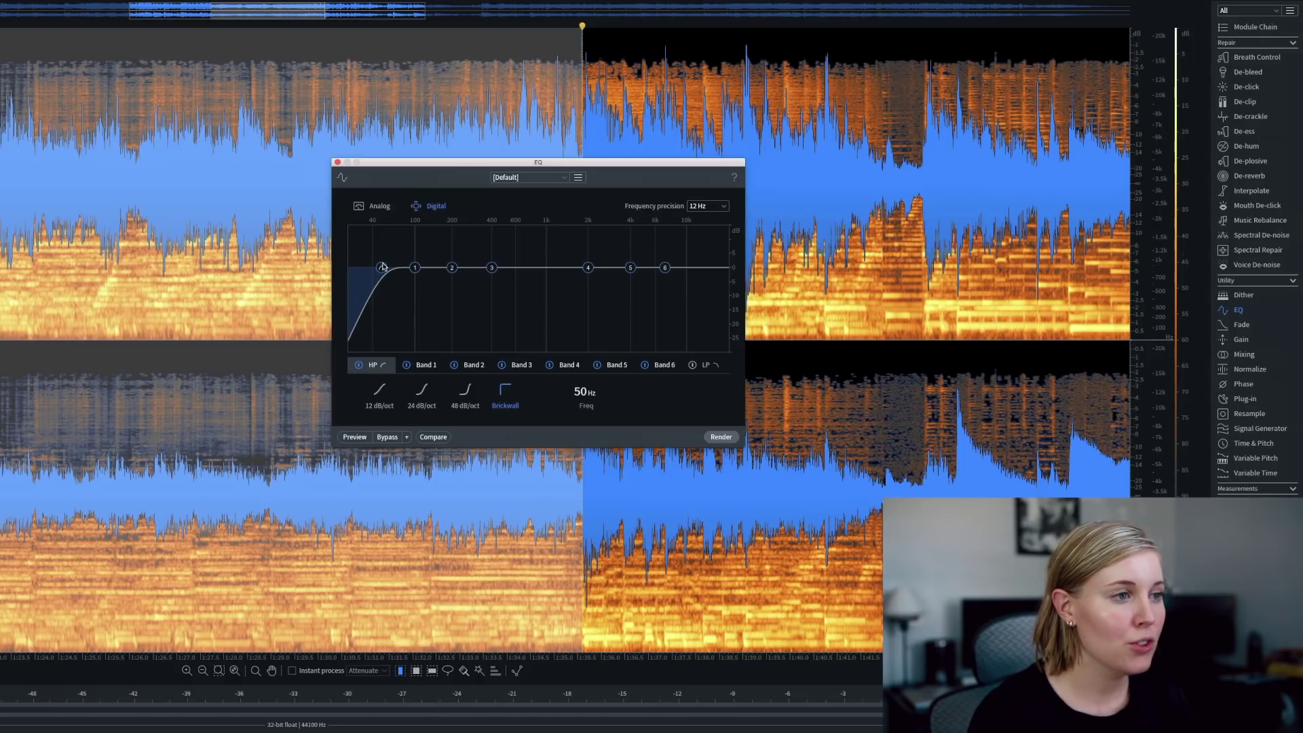
pyautogui.moveTo(383, 266); pyautogui.dragTo(462, 269)
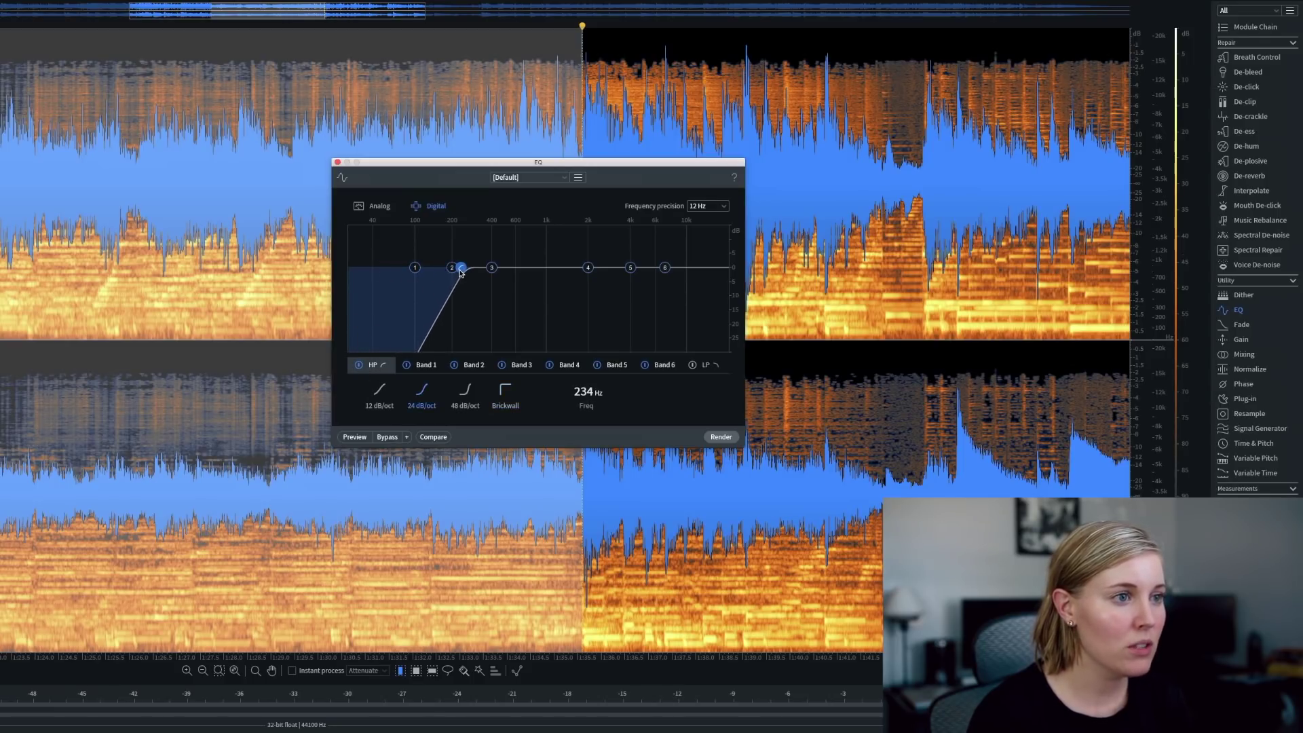
# Enable the EQ's low-pass filter with a Brickwall slope and set its cutoff to about 9478 Hz
pyautogui.click(693, 365)
pyautogui.moveTo(709, 270); pyautogui.dragTo(693, 272)
pyautogui.click(509, 389)
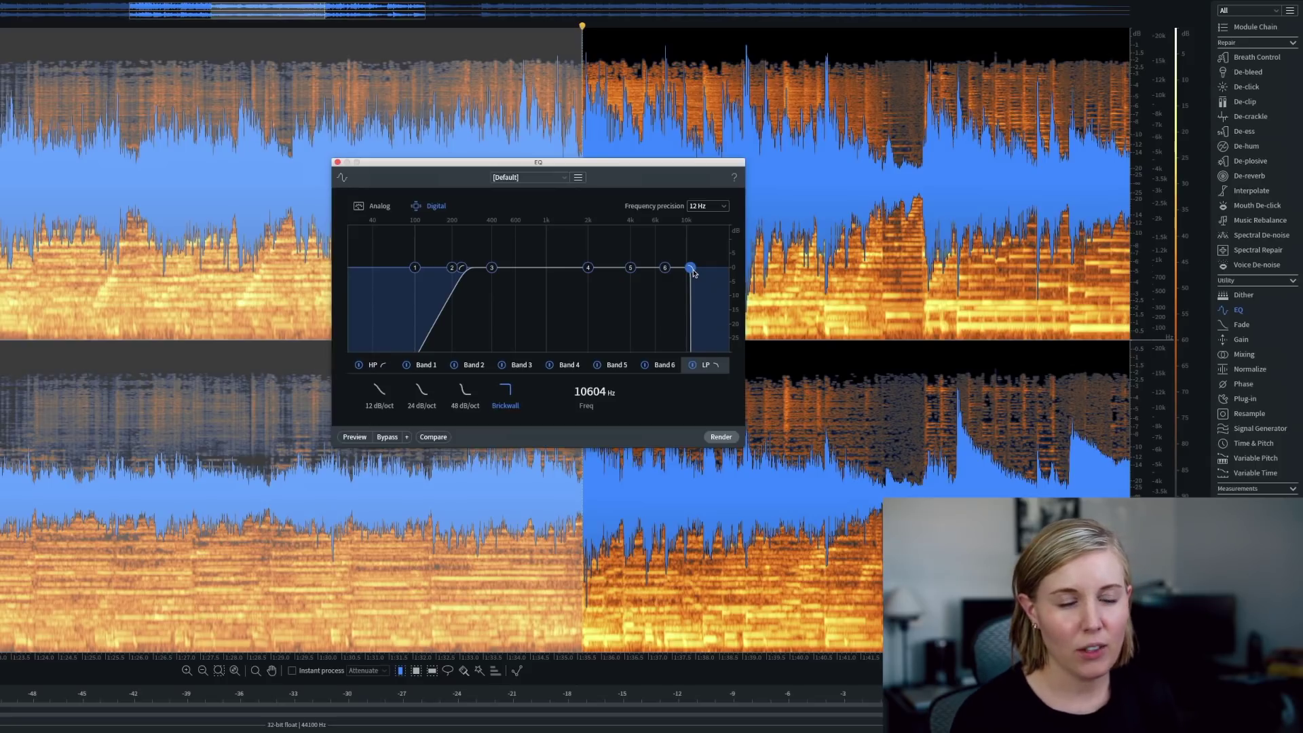
pyautogui.moveTo(693, 272); pyautogui.dragTo(687, 270)
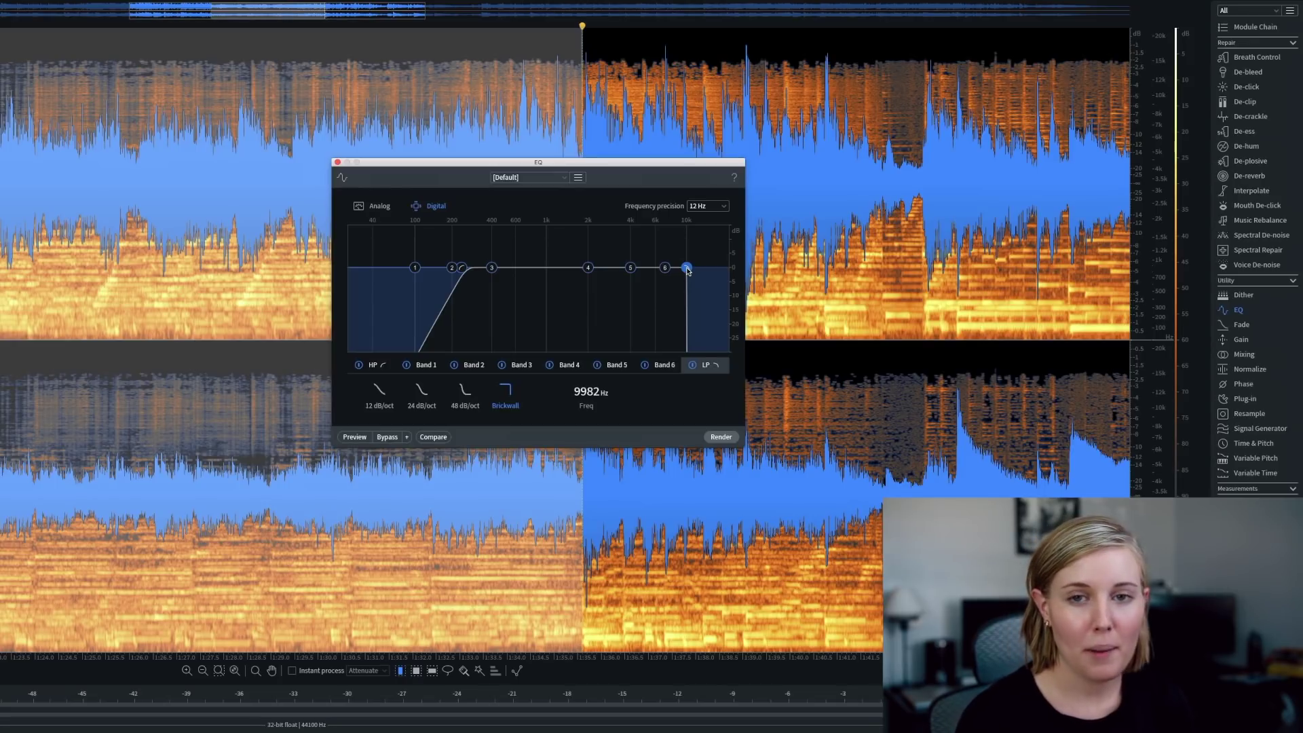
pyautogui.moveTo(686, 270); pyautogui.dragTo(684, 269)
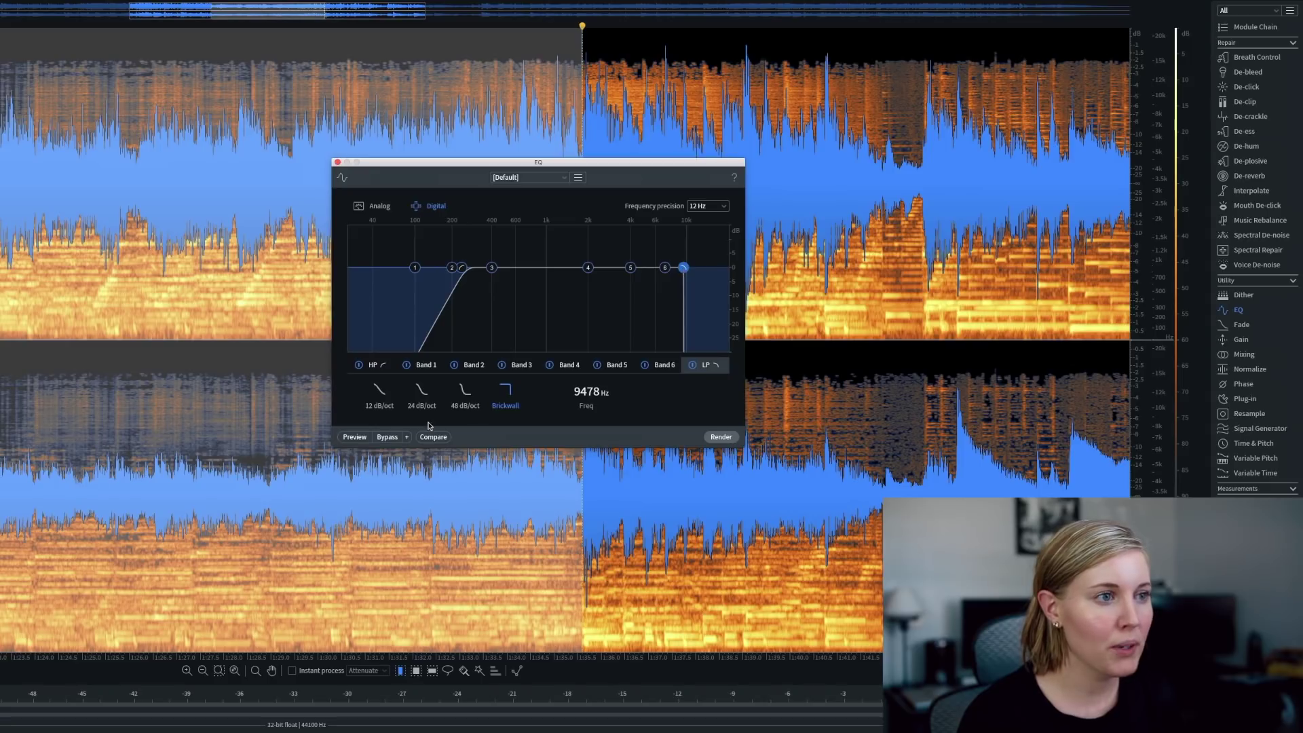
# Preview the EQ, lower the low-pass cutoff, change the high-pass to Brickwall at about 287 Hz, and render the selection
pyautogui.click(354, 437)
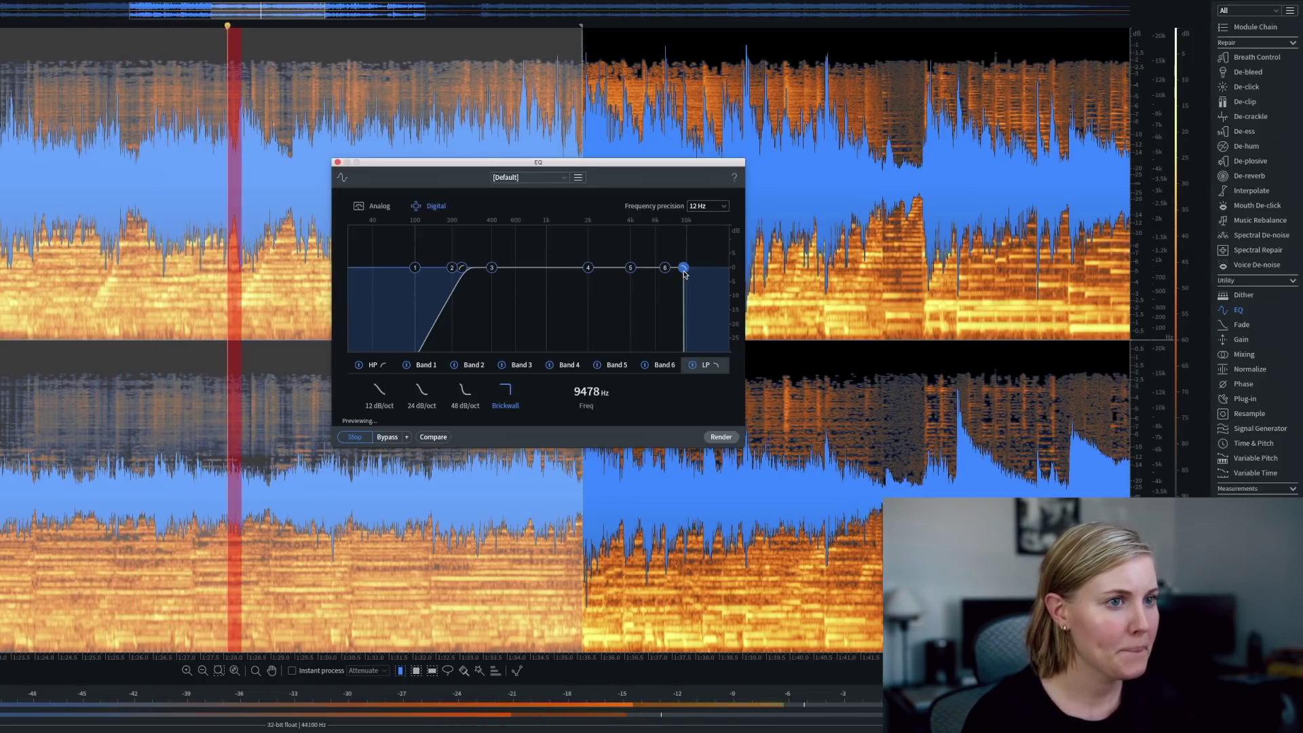
pyautogui.moveTo(682, 269); pyautogui.dragTo(670, 276)
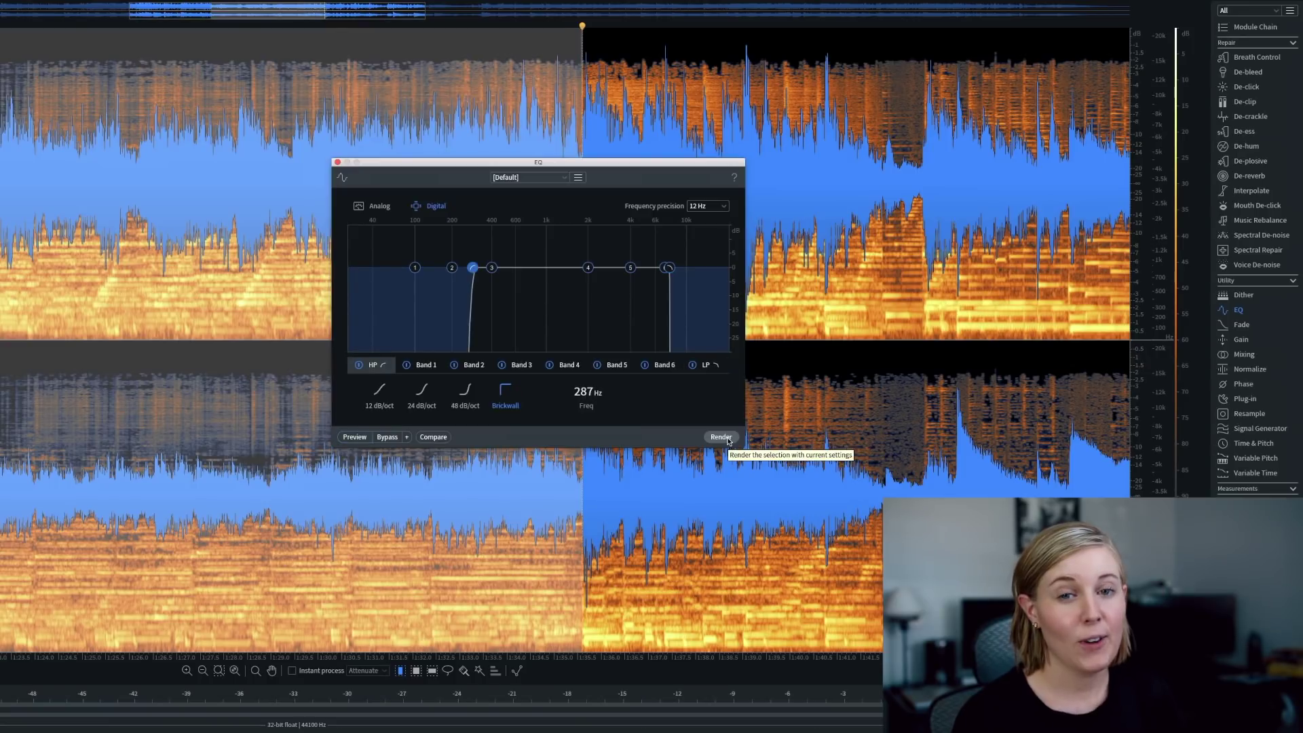
pyautogui.click(728, 440)
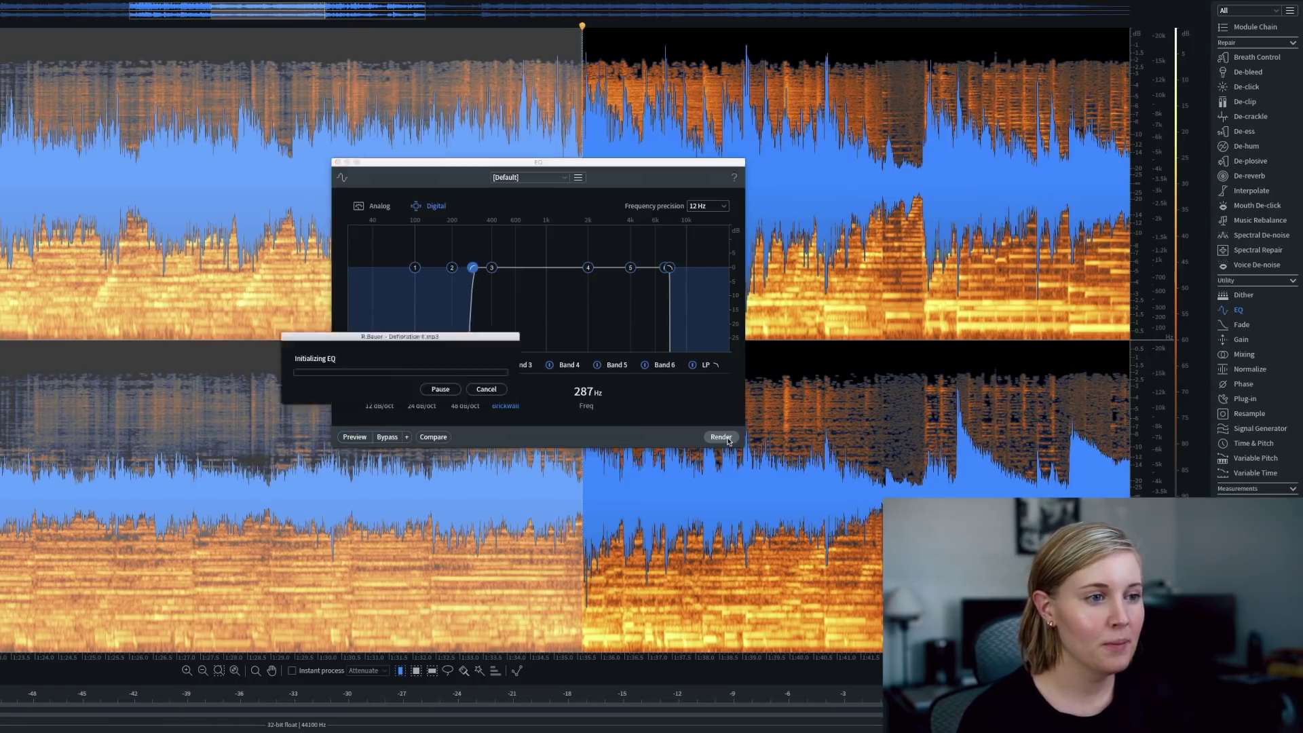
pyautogui.click(338, 163)
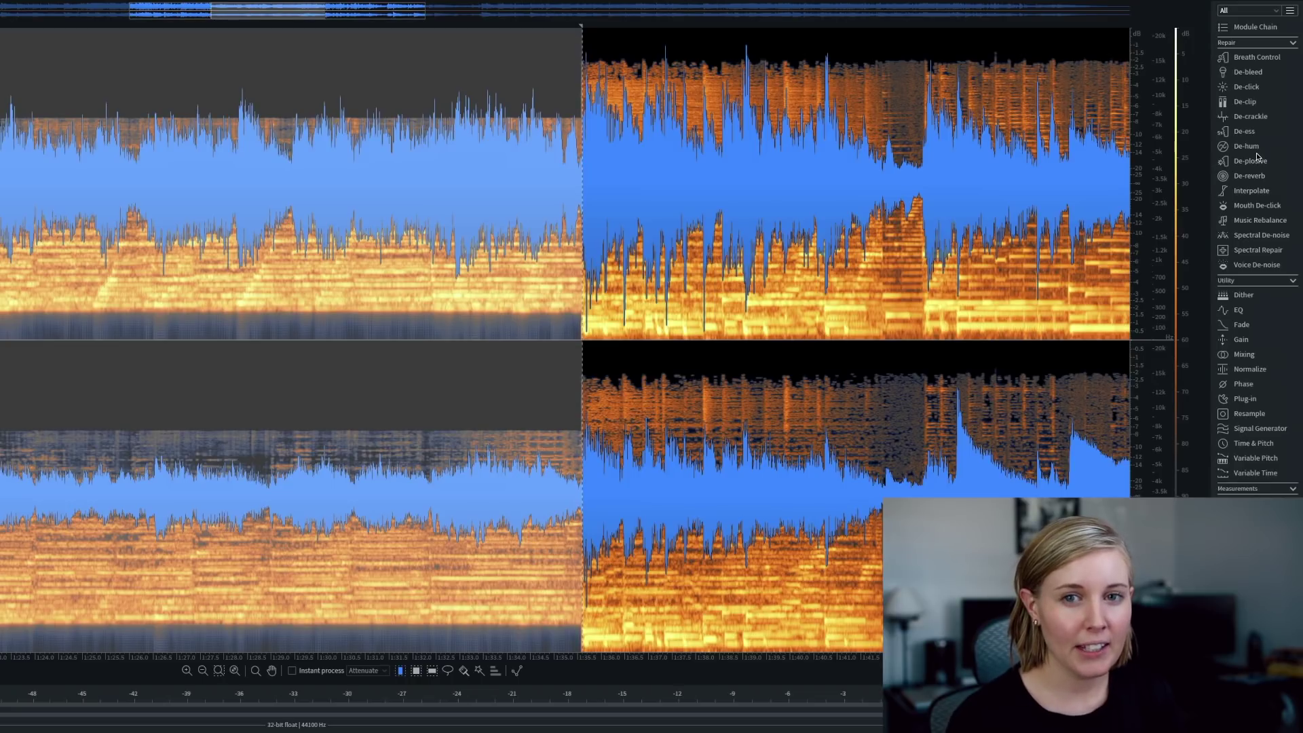
# Render De-click on the selection using the Multi-band (random clicks) algorithm with sensitivity 7.0
pyautogui.click(1247, 86)
pyautogui.moveTo(1093, 28); pyautogui.dragTo(860, 108)
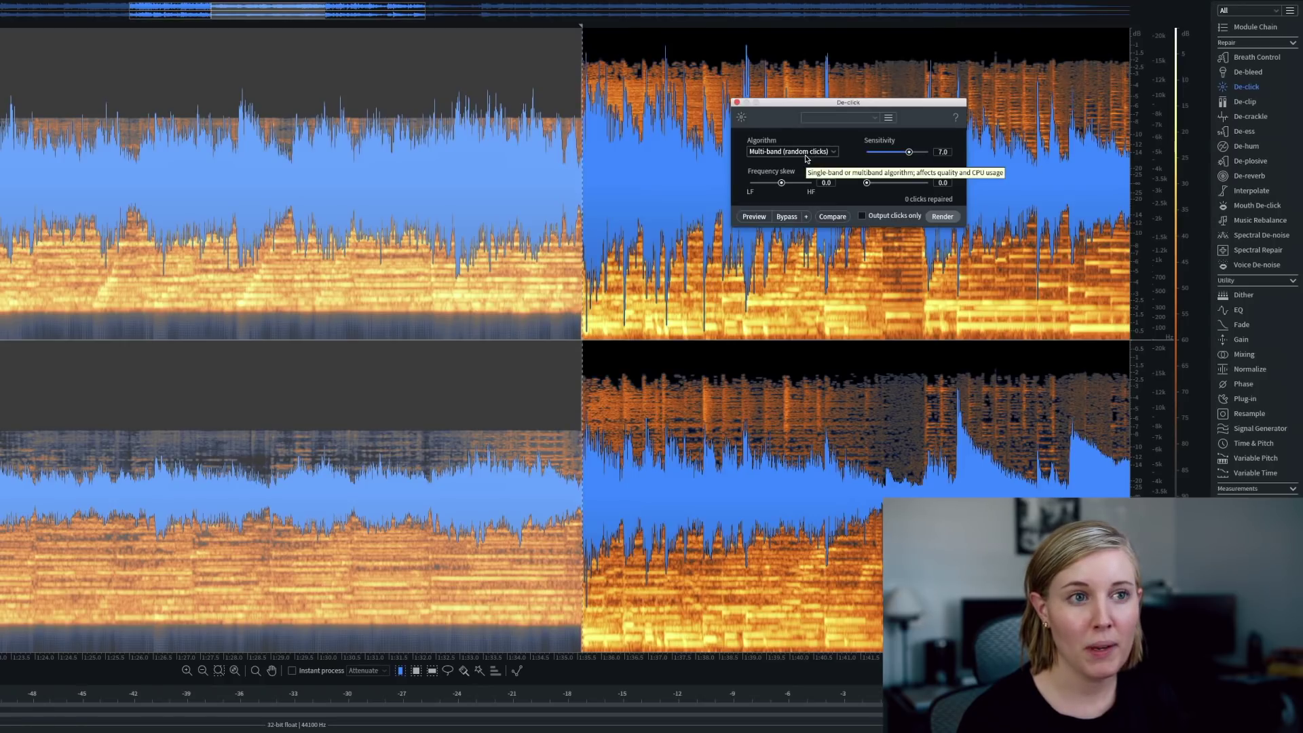
pyautogui.click(943, 216)
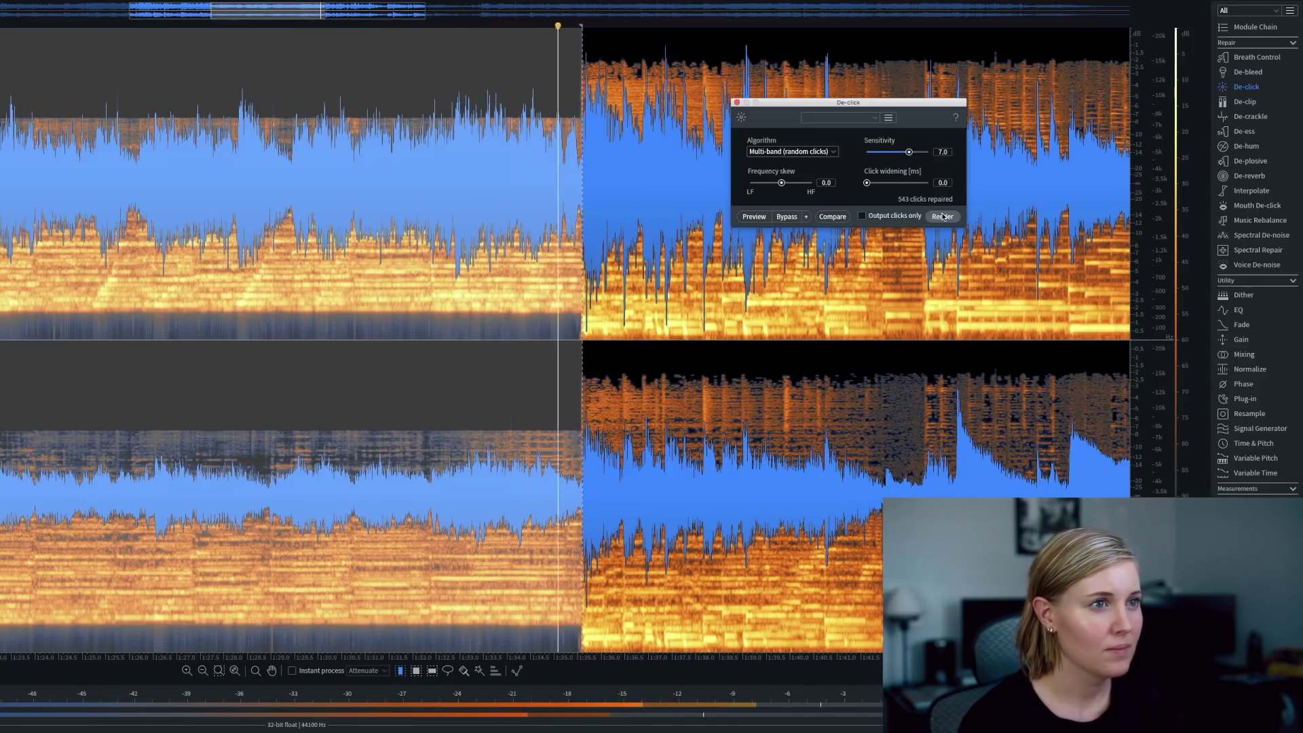
pyautogui.click(942, 216)
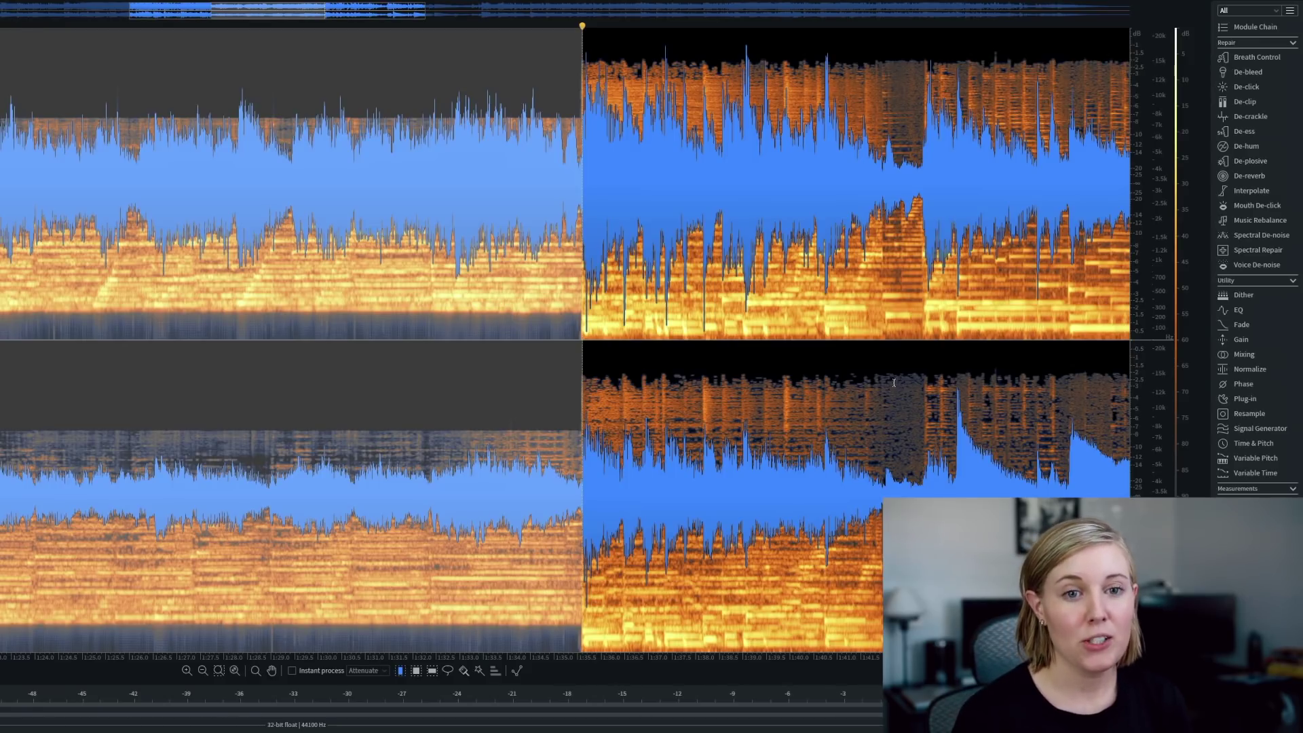
# Use Time & Pitch to stretch the selection from 71 to 90 BPM, render it, and play the result
pyautogui.click(1251, 448)
pyautogui.moveTo(1125, 27); pyautogui.dragTo(565, 241)
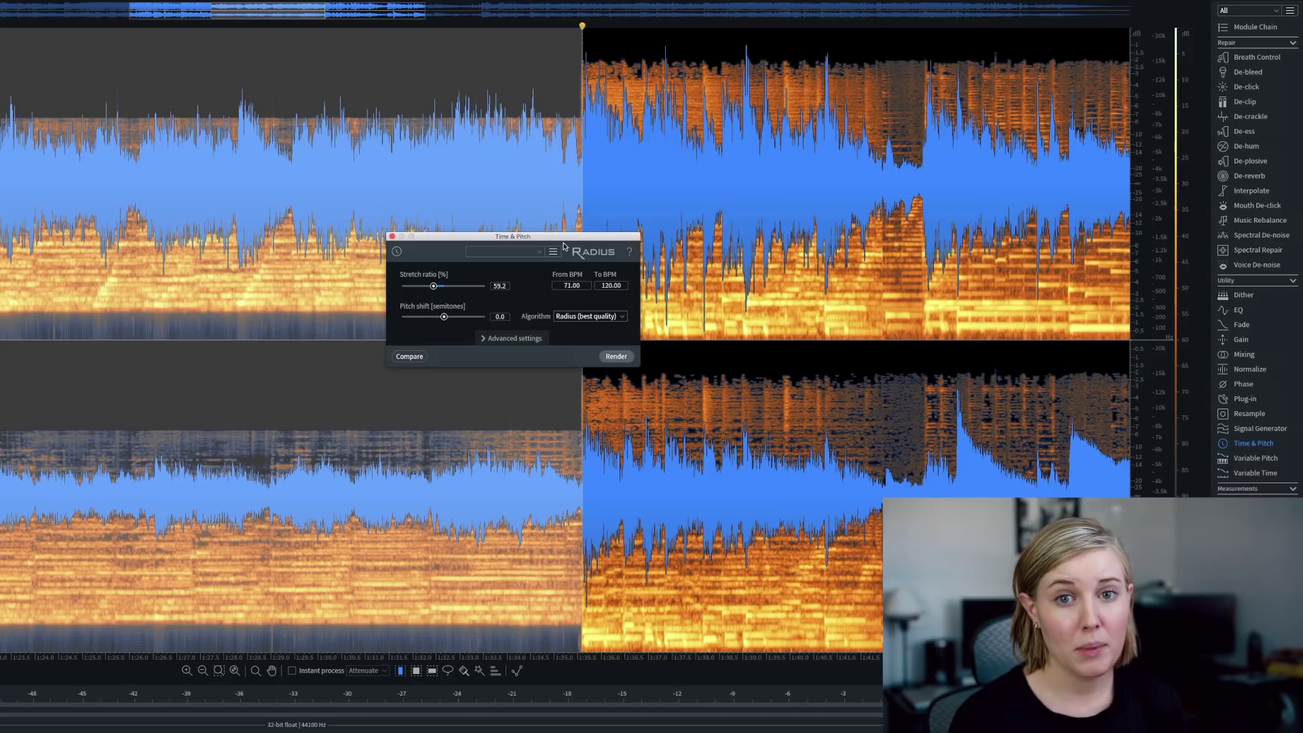
pyautogui.doubleClick(602, 286)
pyautogui.write('90')
pyautogui.press('Return')
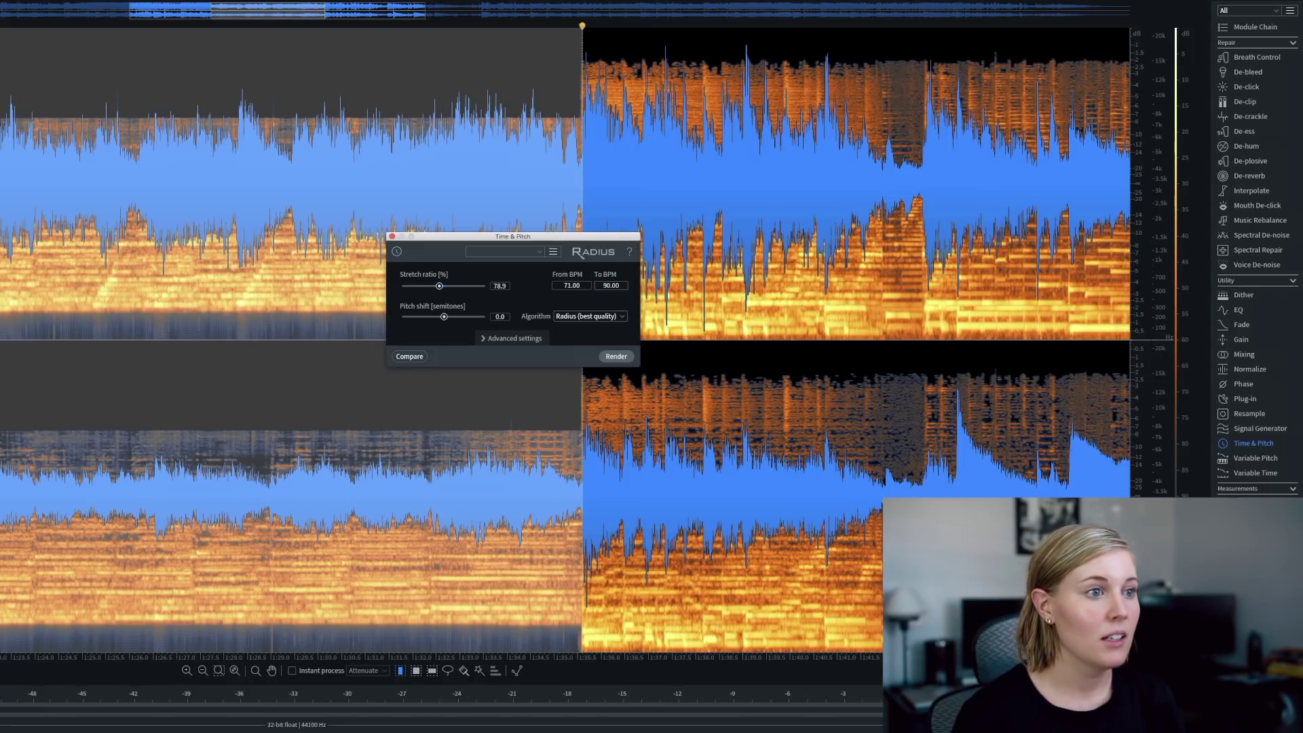
pyautogui.click(618, 359)
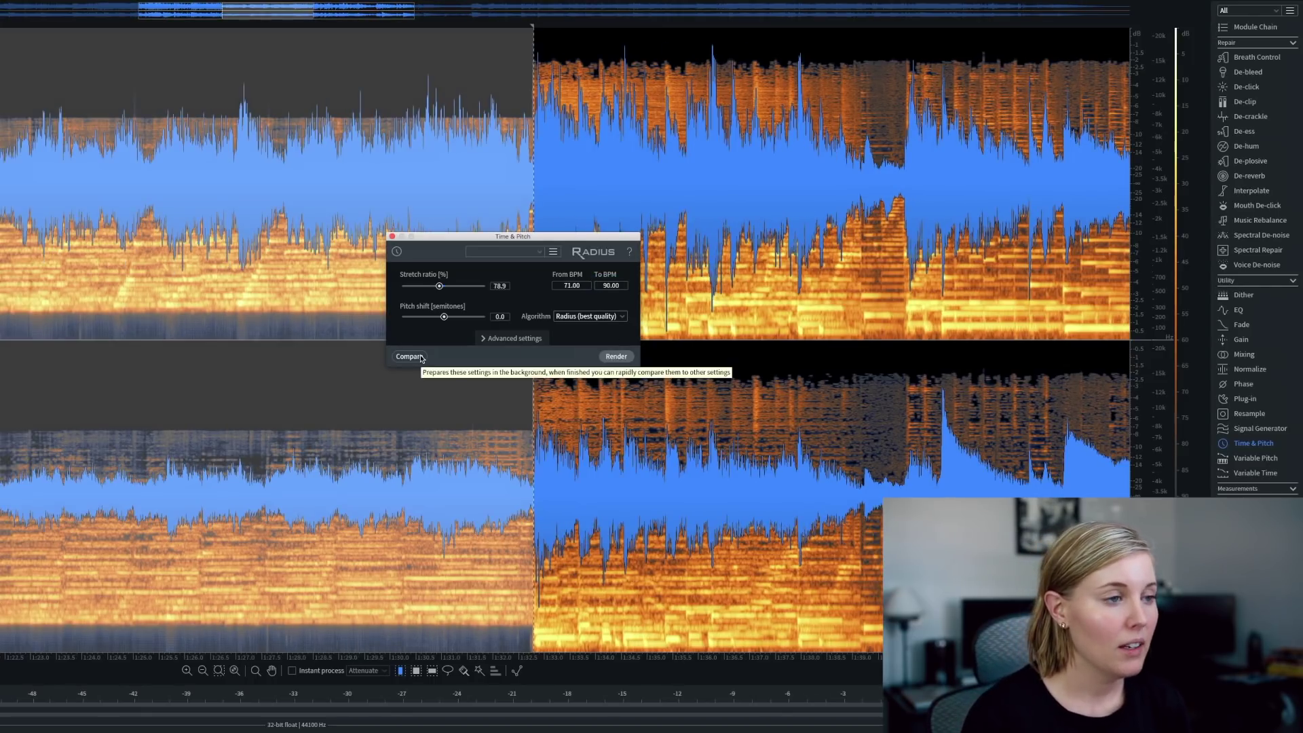
pyautogui.press('space')
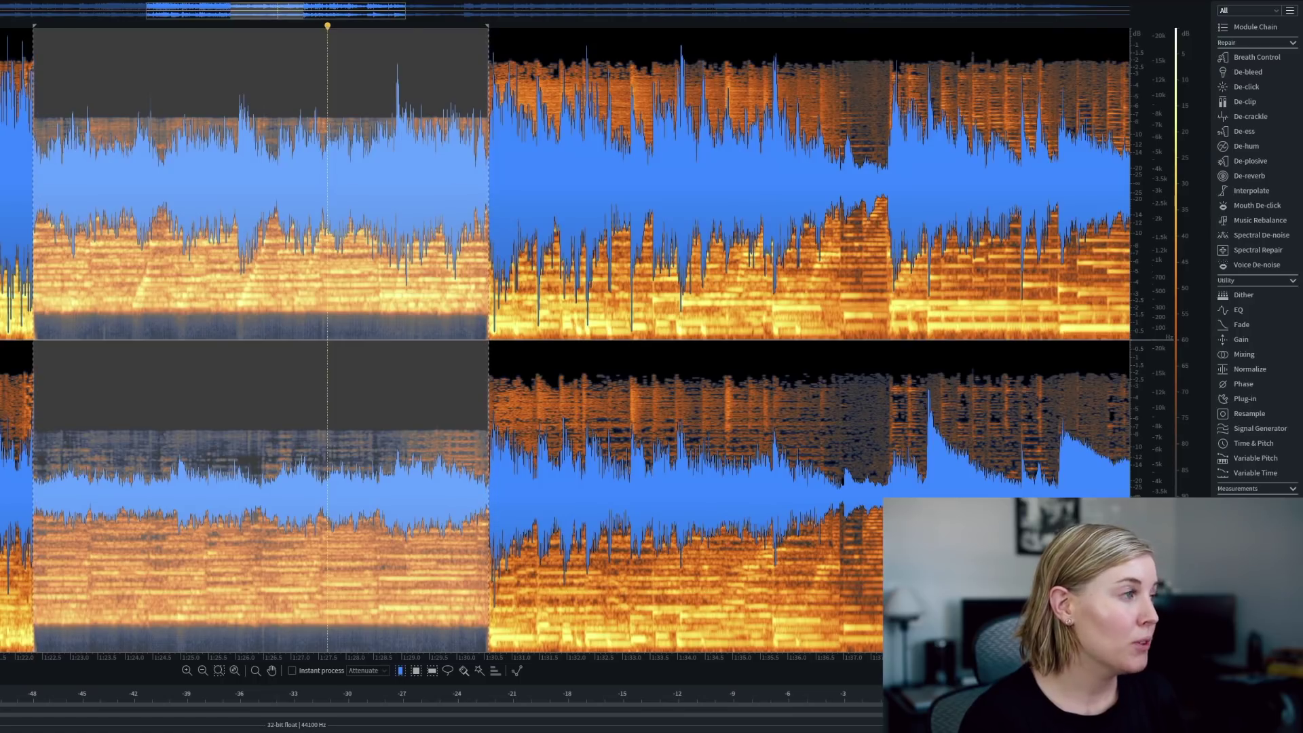
# Export the selection as a WAV file into the Samples folder
pyautogui.click(327, 321)
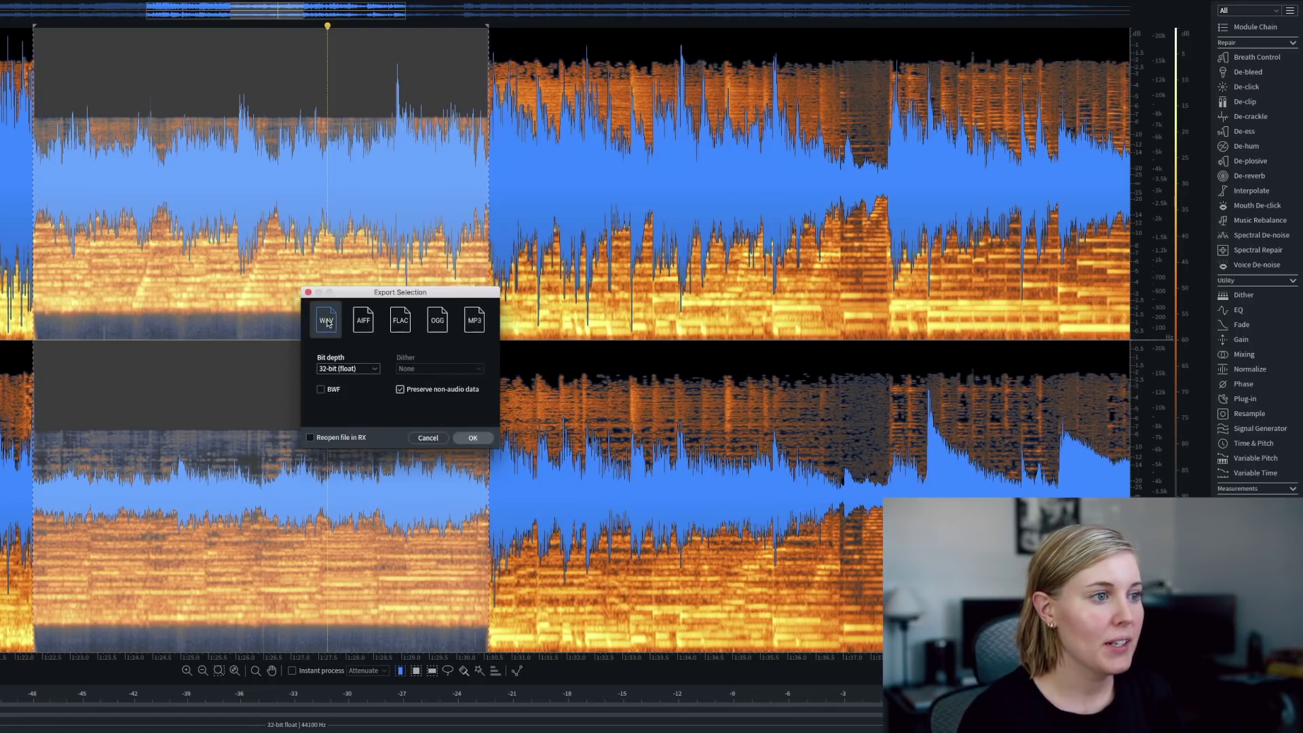
pyautogui.click(472, 438)
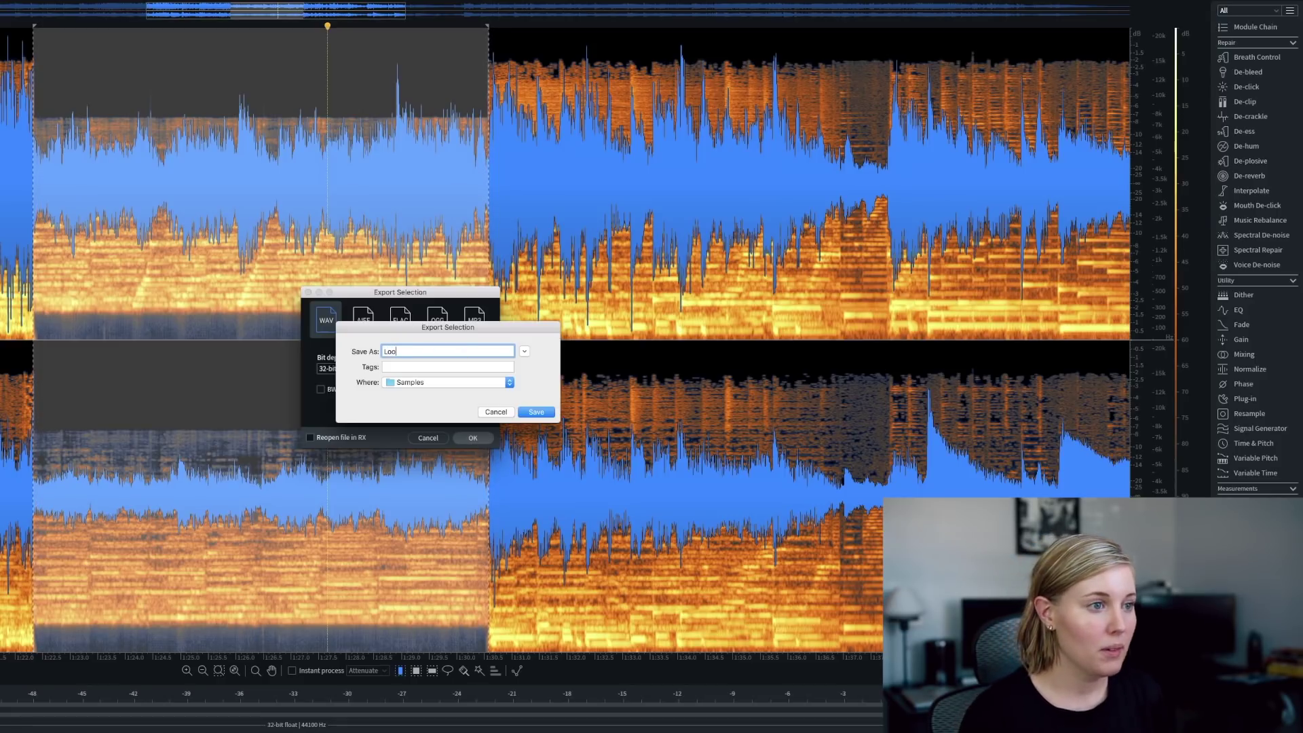
pyautogui.press('Return')
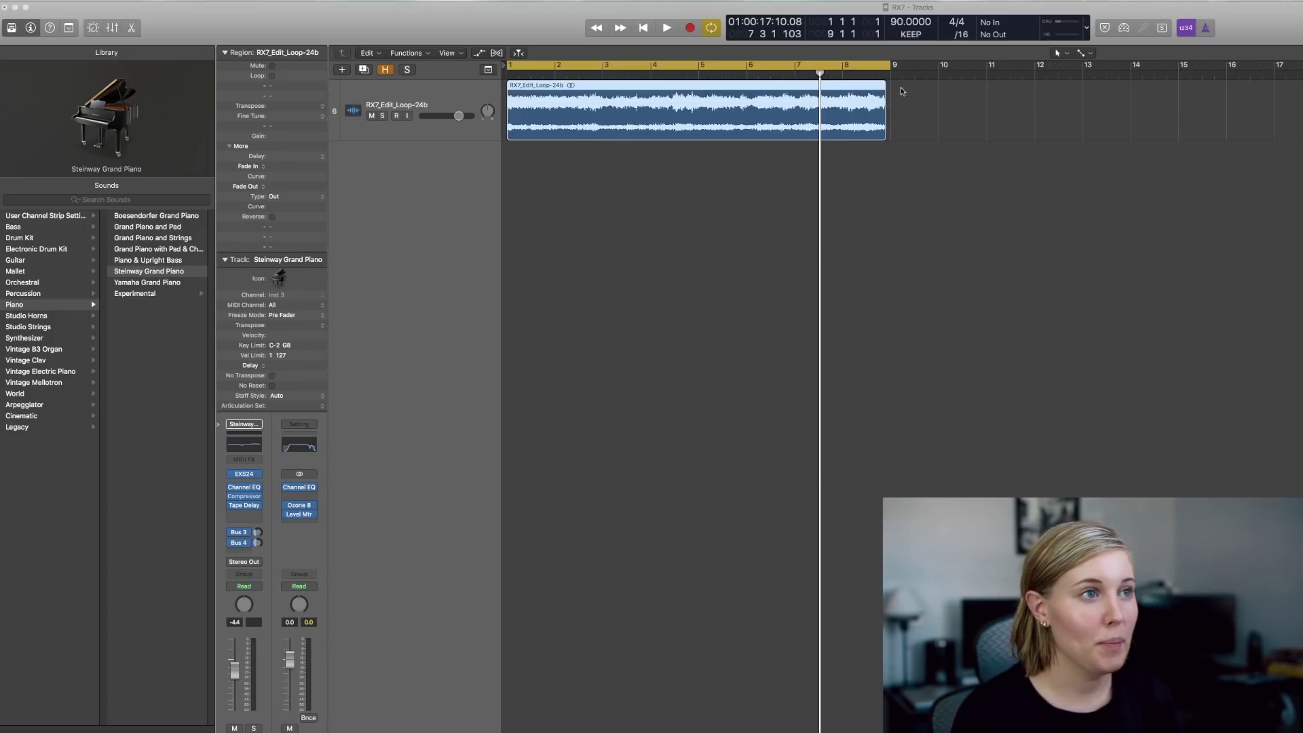
# Switch to Logic Pro, assign the Scissors as secondary tool, audition the imported loop, and split it into equal one-beat slices
pyautogui.click(1083, 53)
pyautogui.click(1107, 122)
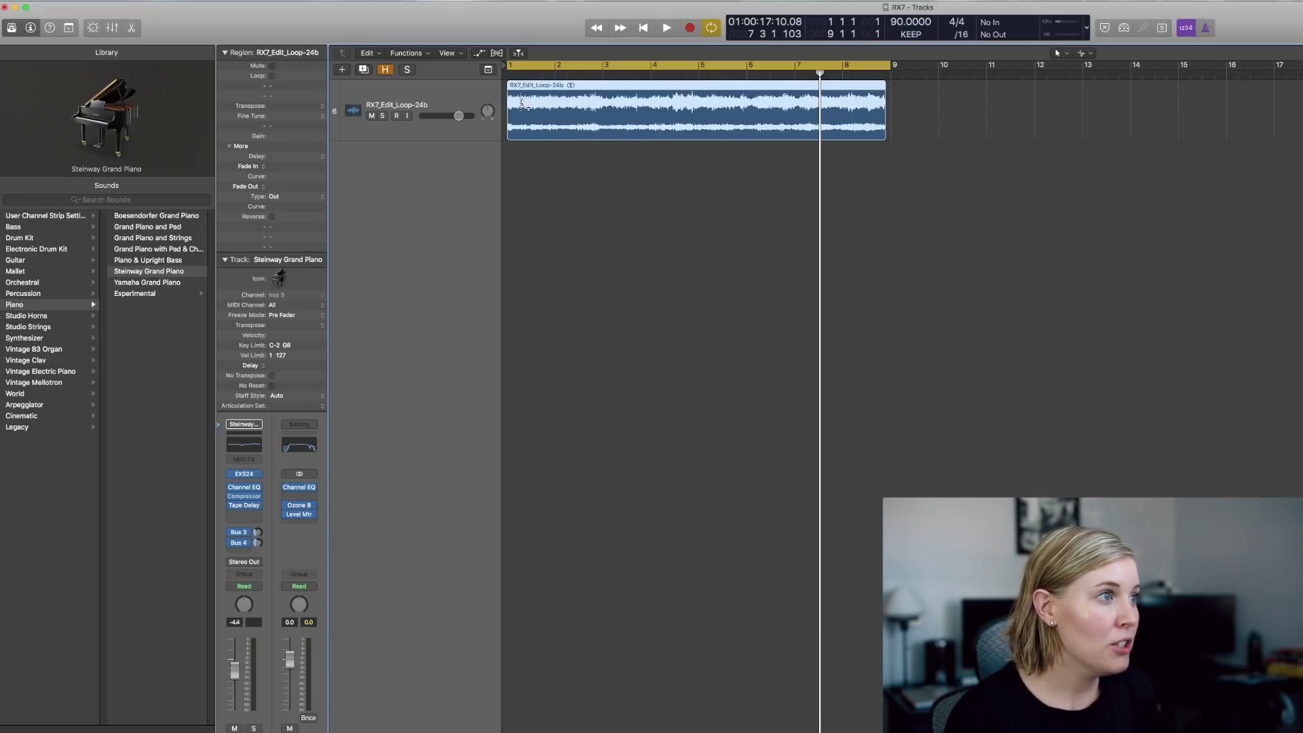
pyautogui.press('space')
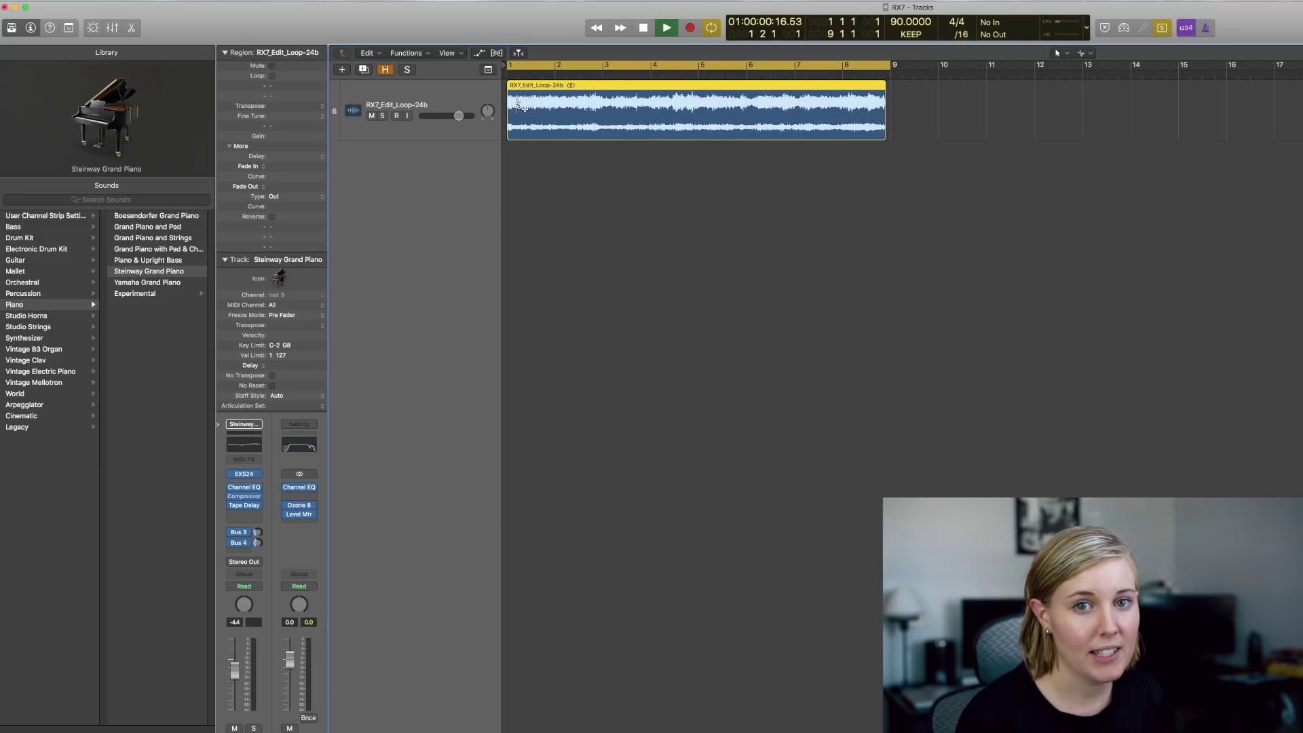
pyautogui.press('space')
pyautogui.keyDown('alt'); pyautogui.click(519, 103); pyautogui.keyUp('alt')
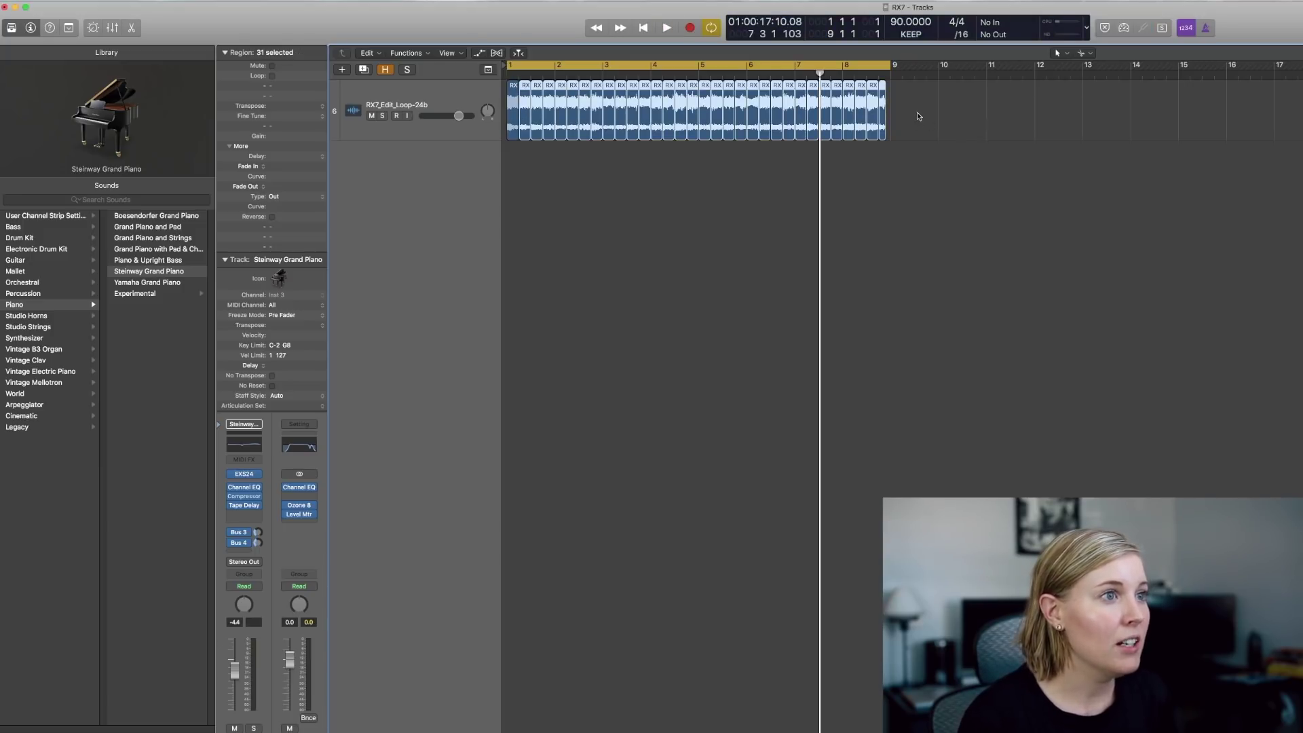
# Convert all the loop slices to a new sampler track, creating zones from regions with trigger notes C-2 to G8
pyautogui.press('super+a')
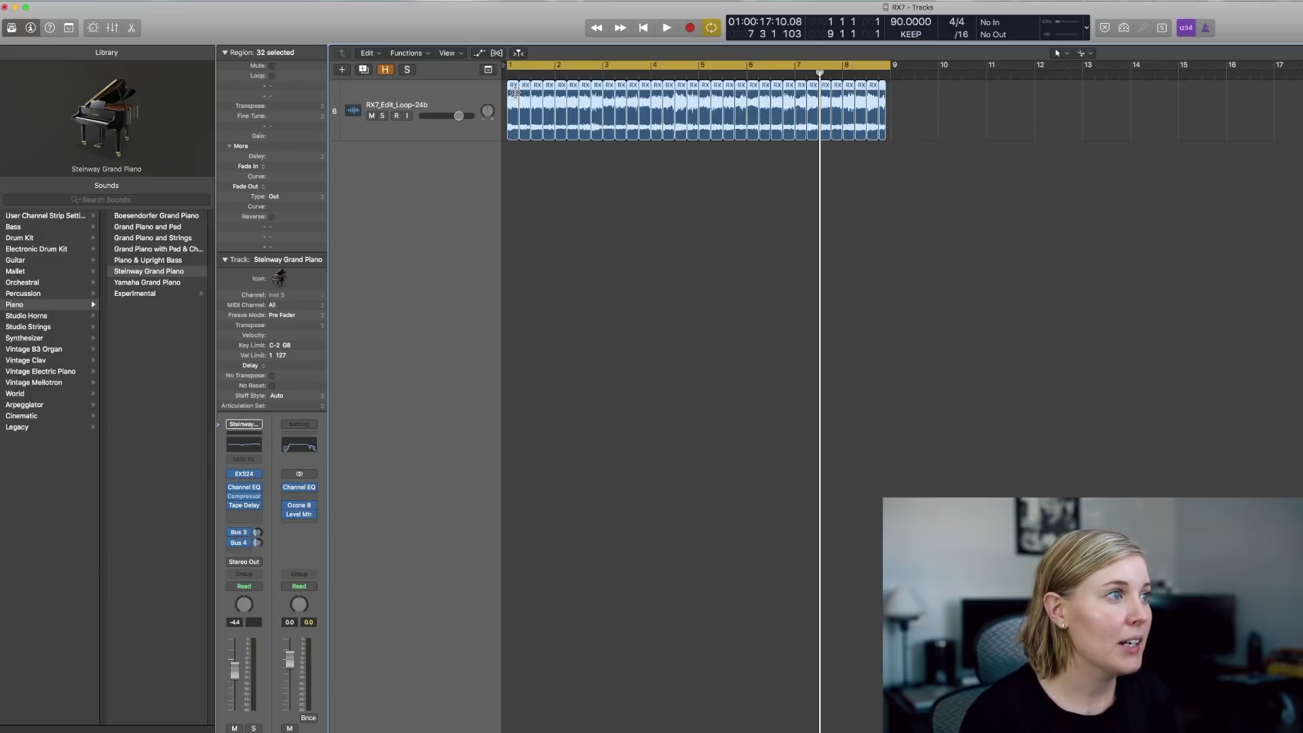
pyautogui.rightClick(515, 93)
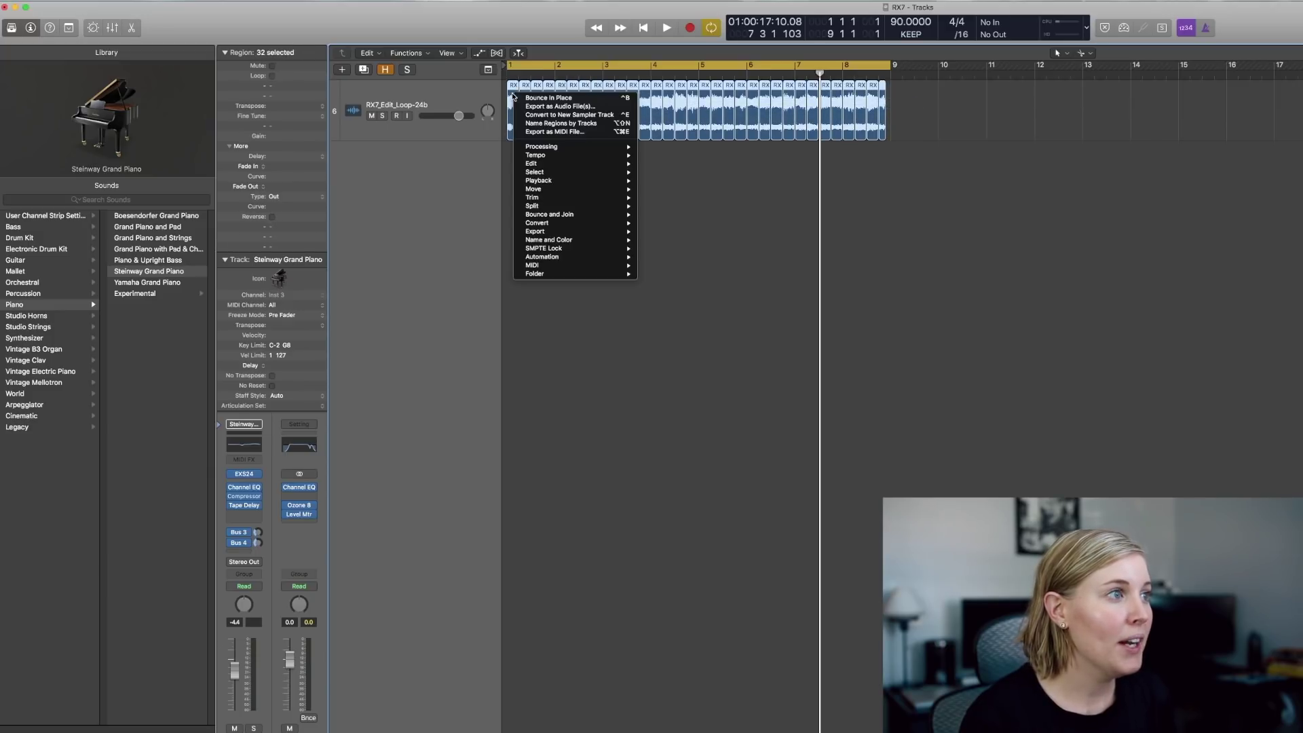
pyautogui.click(555, 115)
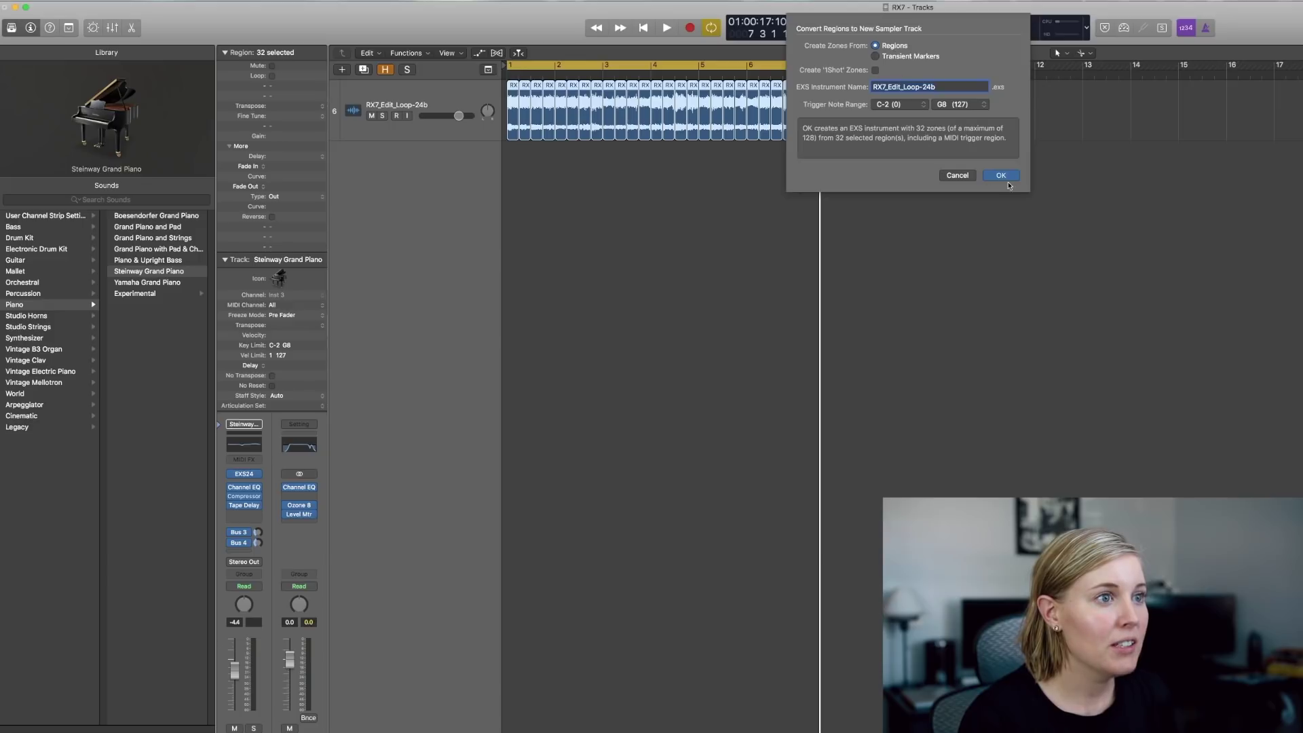
pyautogui.click(1001, 176)
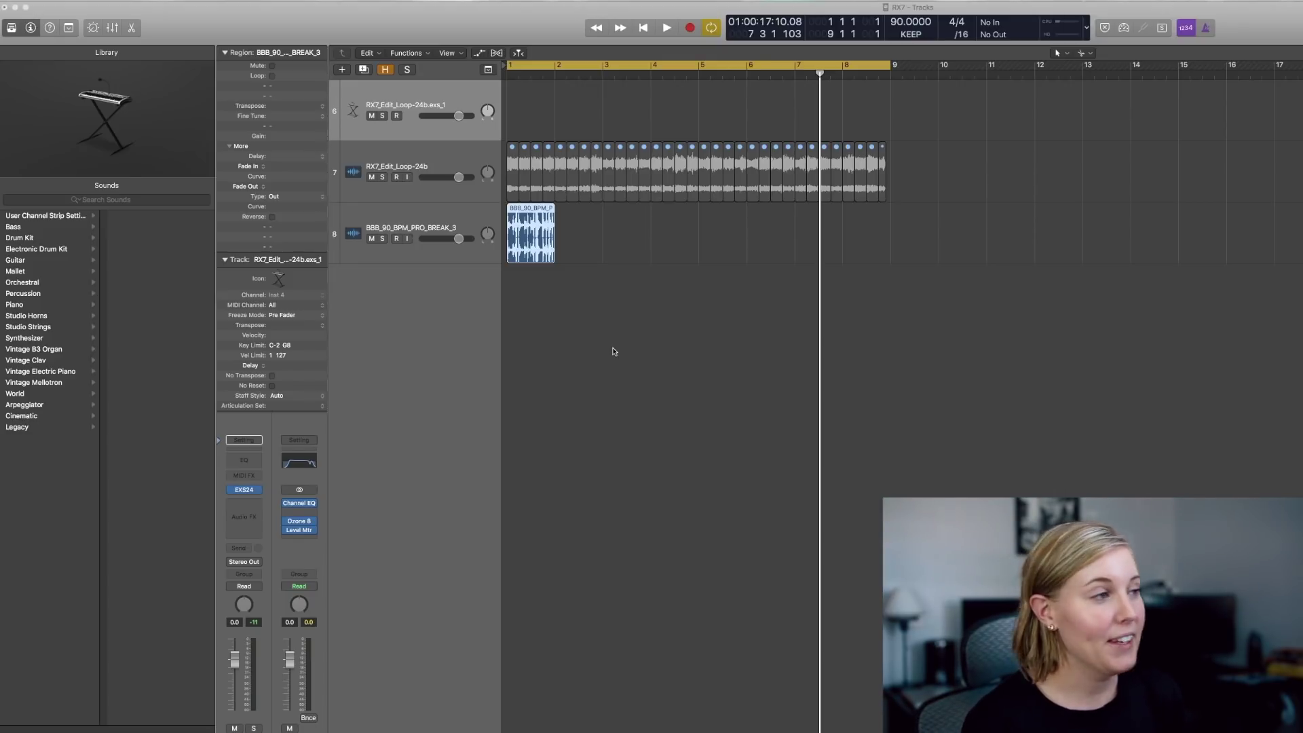
# Select the BBB_90_BPM_PRO_BREAK_3 drum break and shorten the cycle range to bar 1 to match it
pyautogui.click(531, 237)
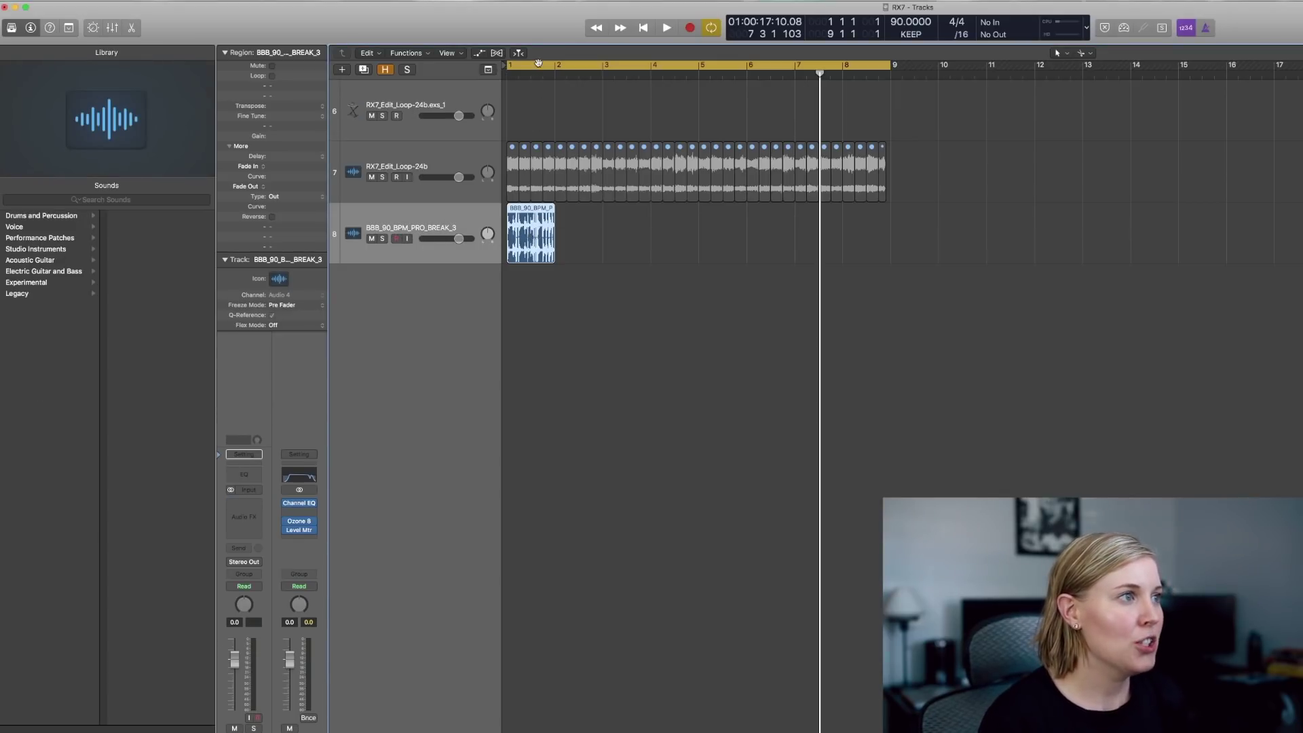
pyautogui.moveTo(513, 68); pyautogui.dragTo(562, 70)
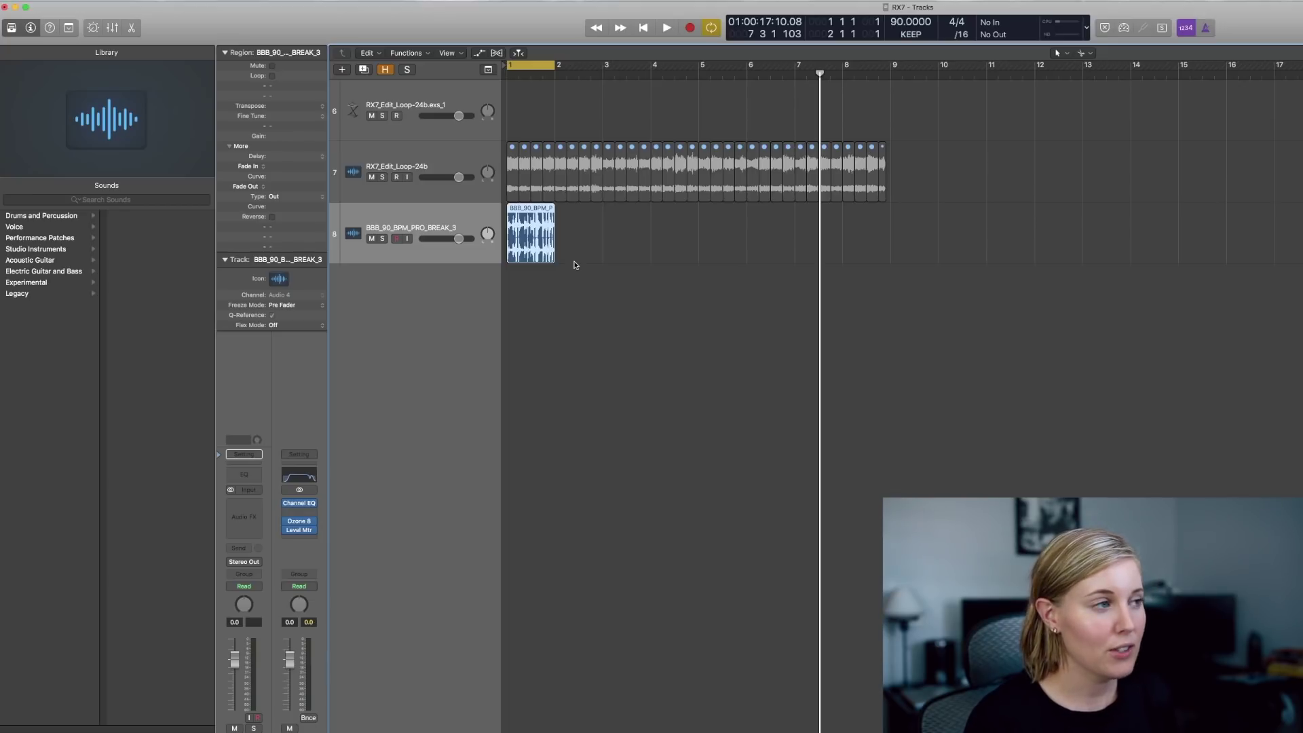
# Extend the cycle range to four bars, fill it with half-bar slices of the drum break, and audition the result
pyautogui.moveTo(555, 71); pyautogui.dragTo(697, 72)
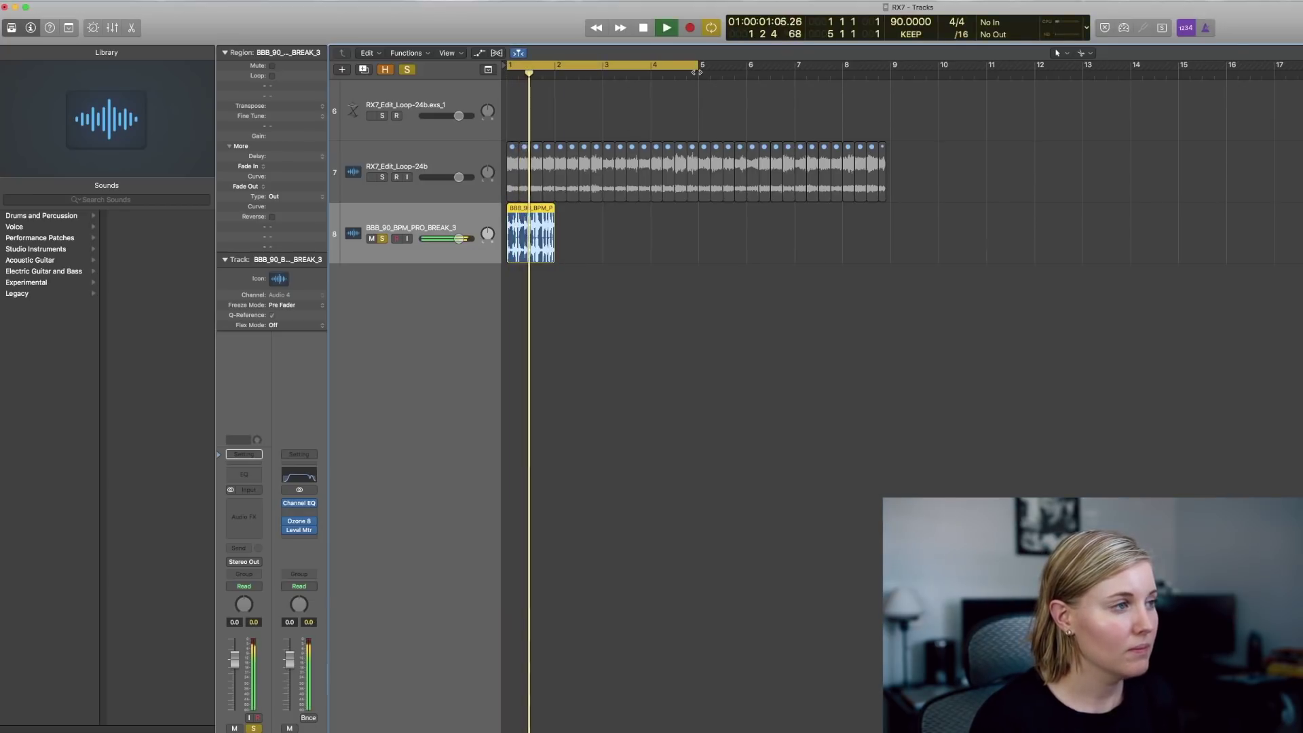
pyautogui.press('space')
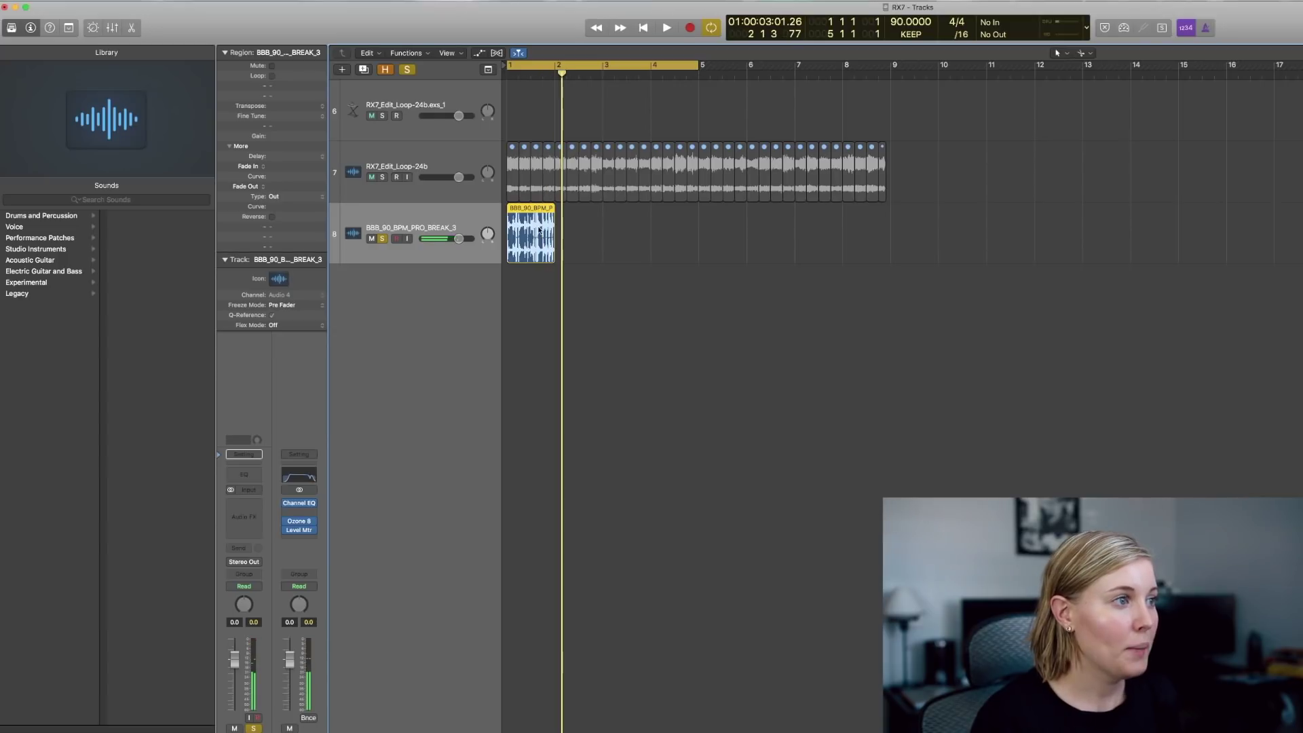
pyautogui.moveTo(535, 231); pyautogui.dragTo(612, 229)
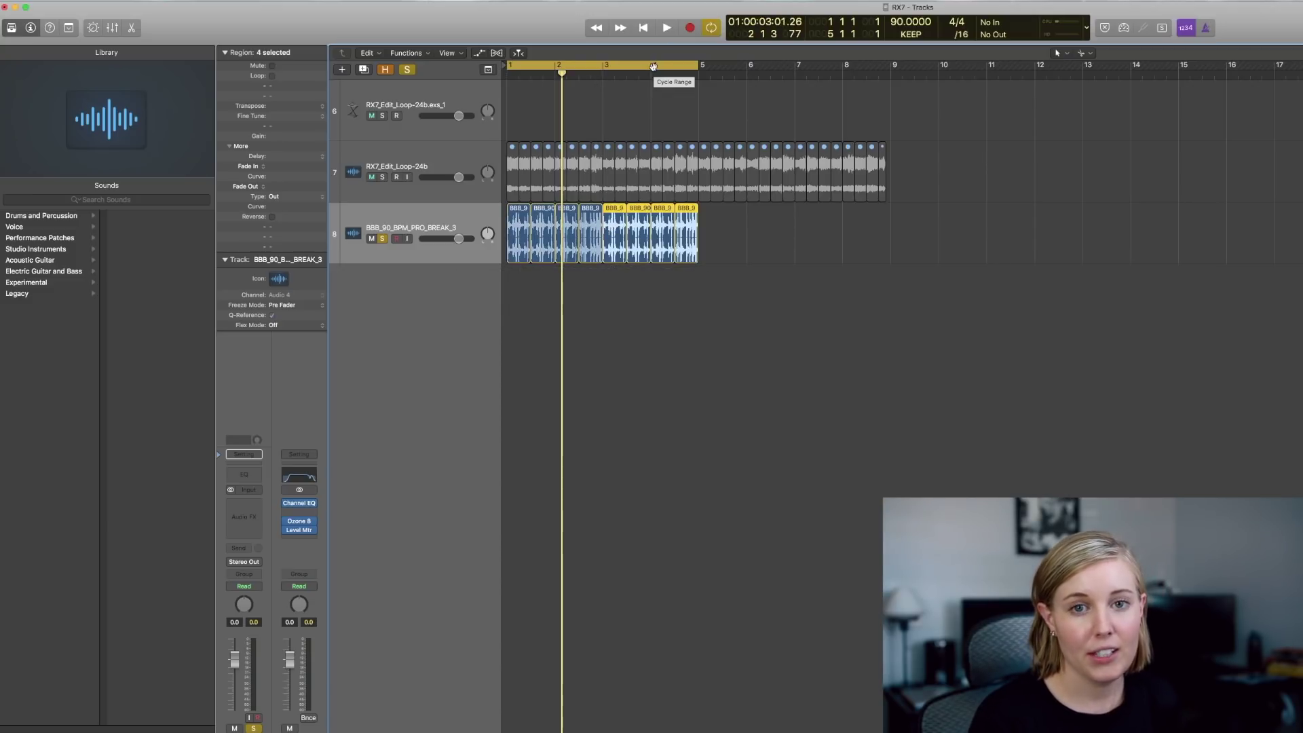
pyautogui.press('space')
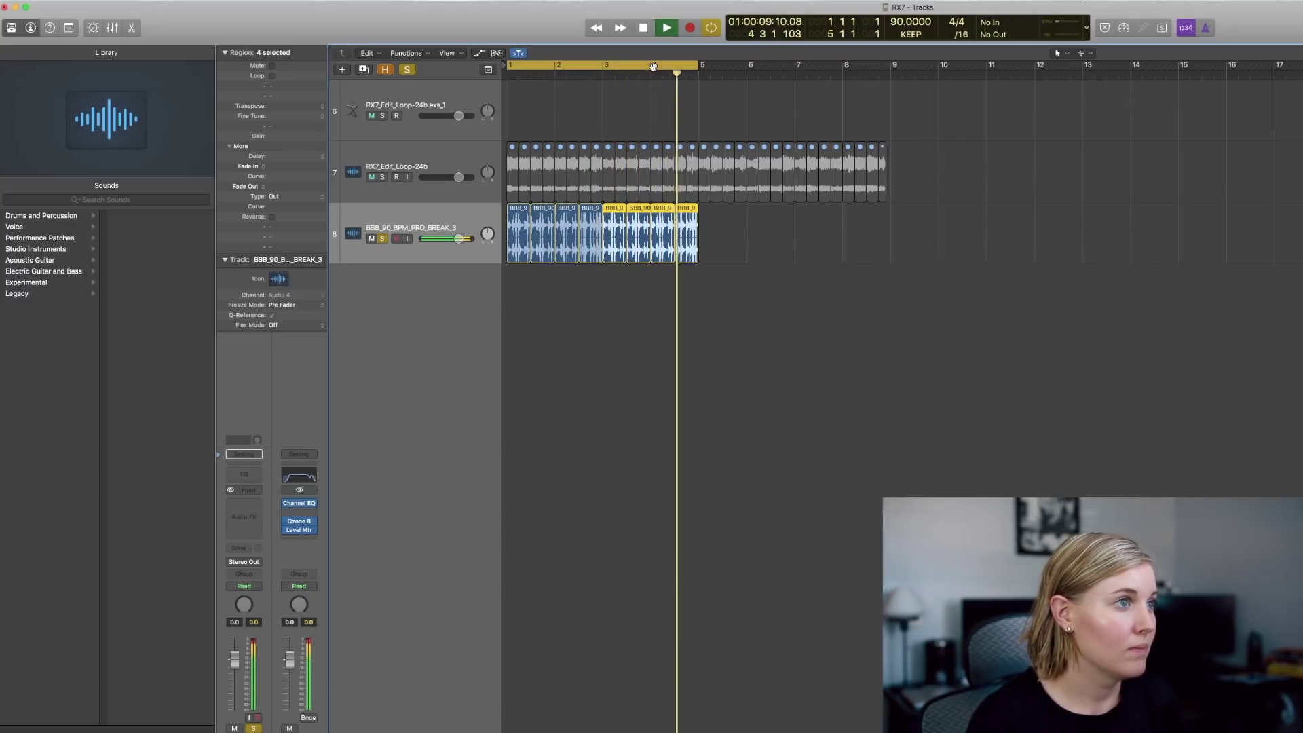
pyautogui.press('space')
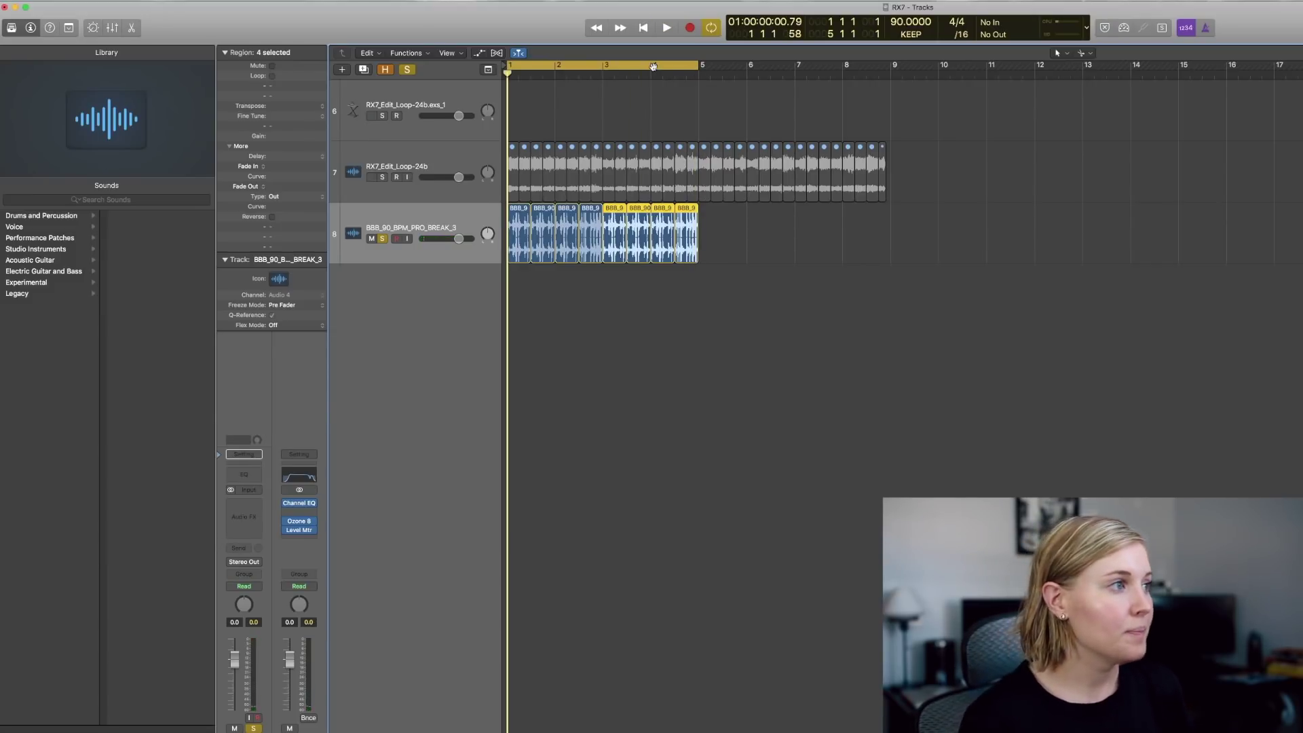
# Open the EXS24 sampler on the RX7_Edit_Loop-24b.exs_1 track and raise the release of envelope 2
pyautogui.press('Up')
pyautogui.press('Up')
pyautogui.click(247, 490)
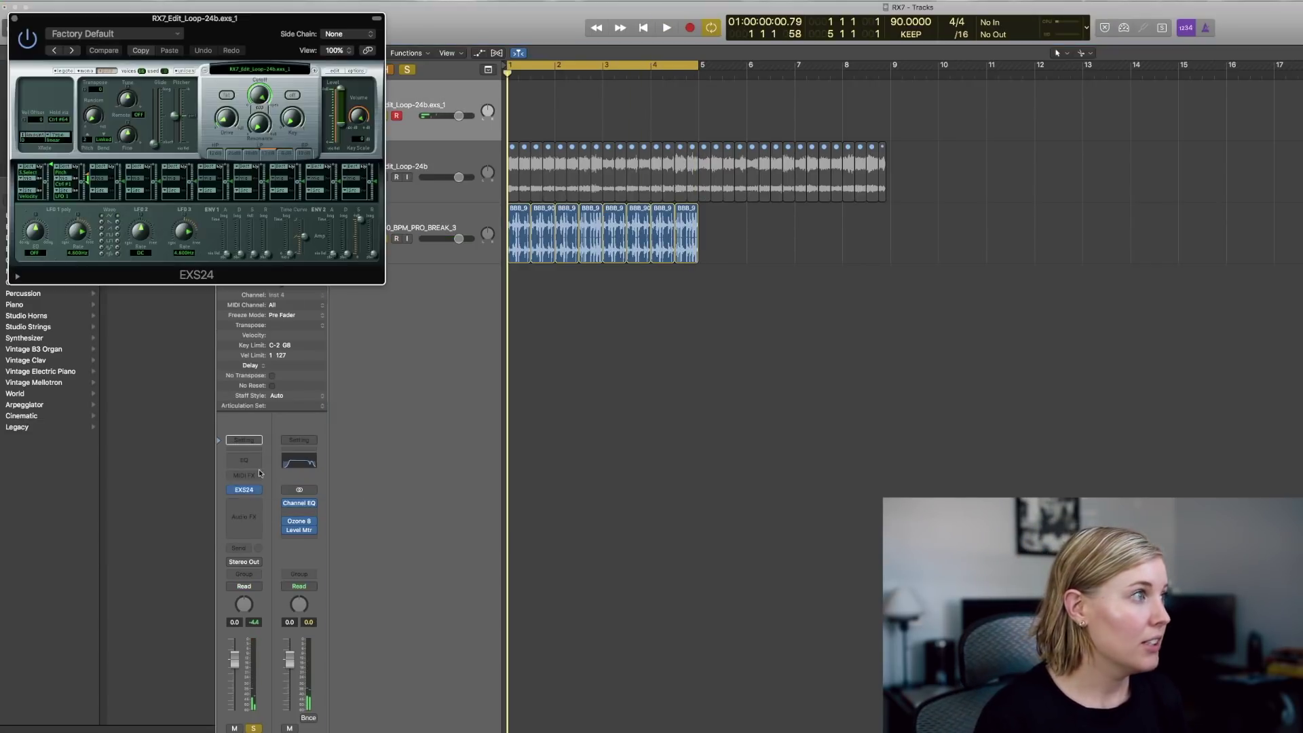
pyautogui.moveTo(245, 21); pyautogui.dragTo(859, 232)
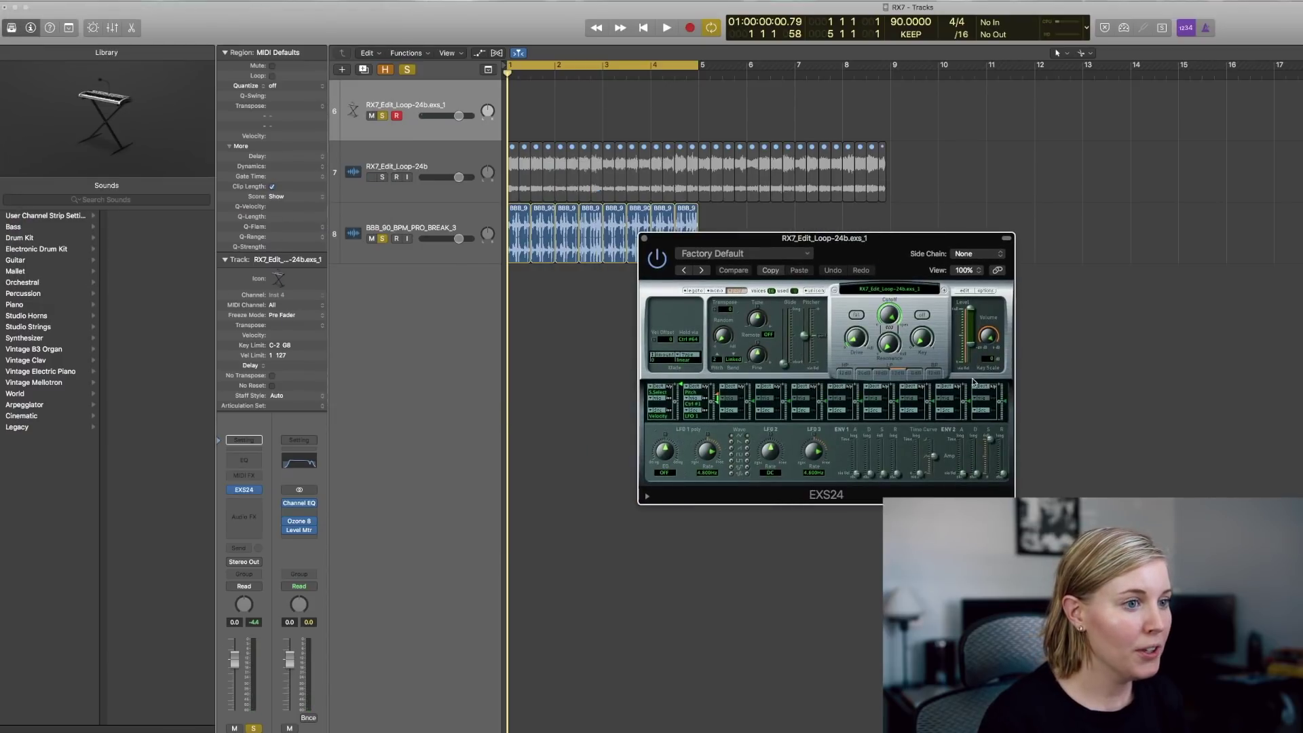
pyautogui.moveTo(1005, 479); pyautogui.dragTo(1003, 439)
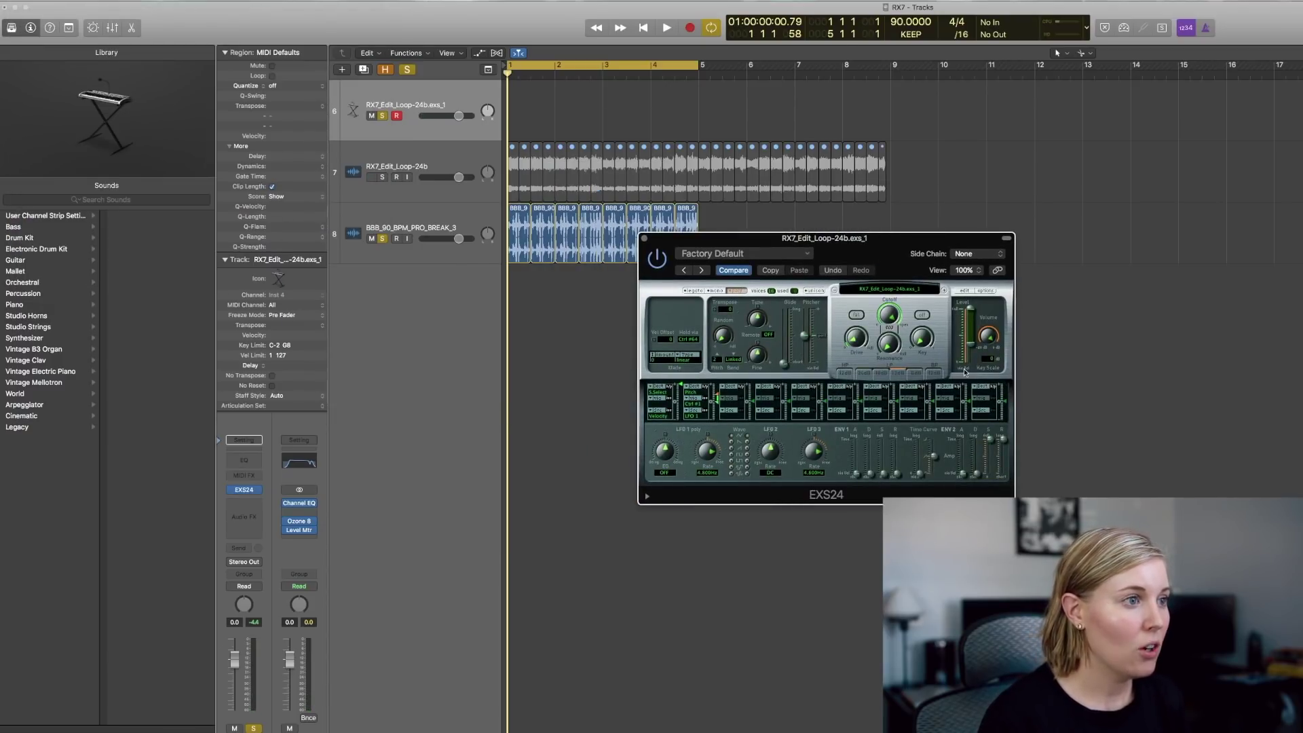
# Set the EXS24 to mono voice mode and slightly lengthen the attack of envelope 2
pyautogui.click(715, 291)
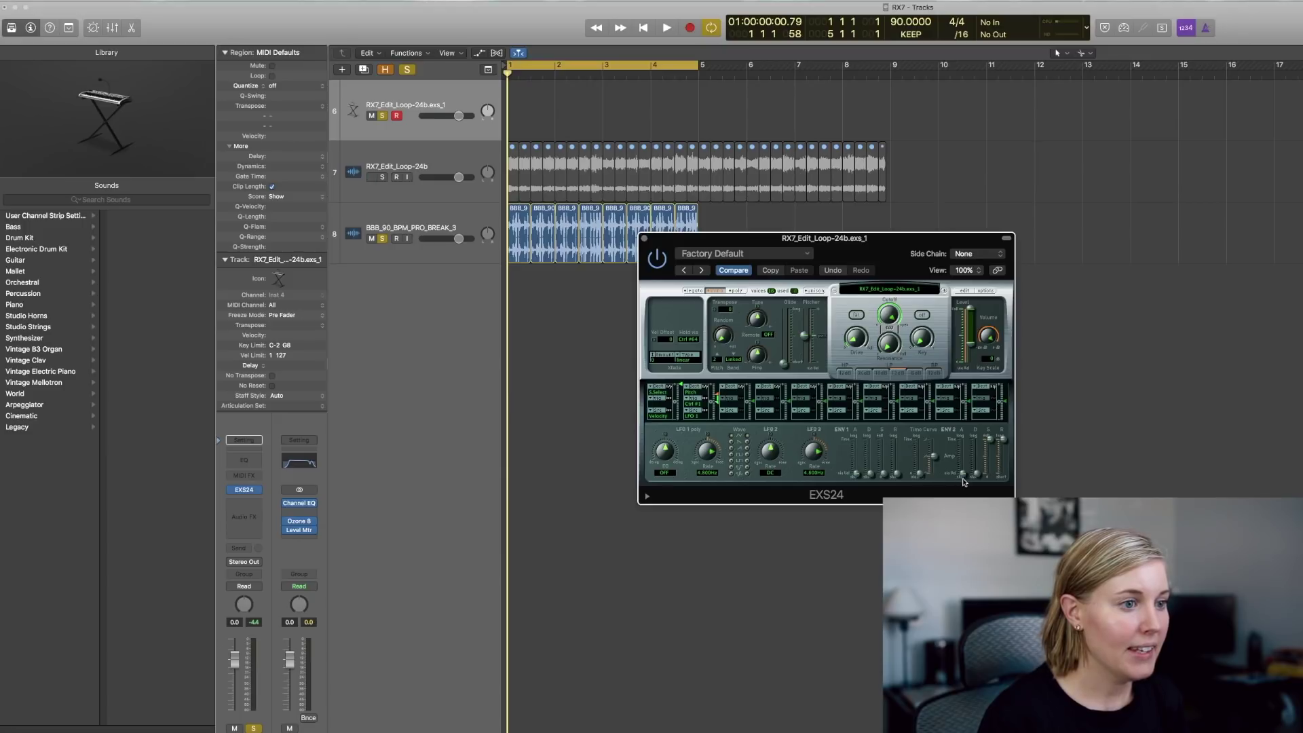
pyautogui.moveTo(963, 479)
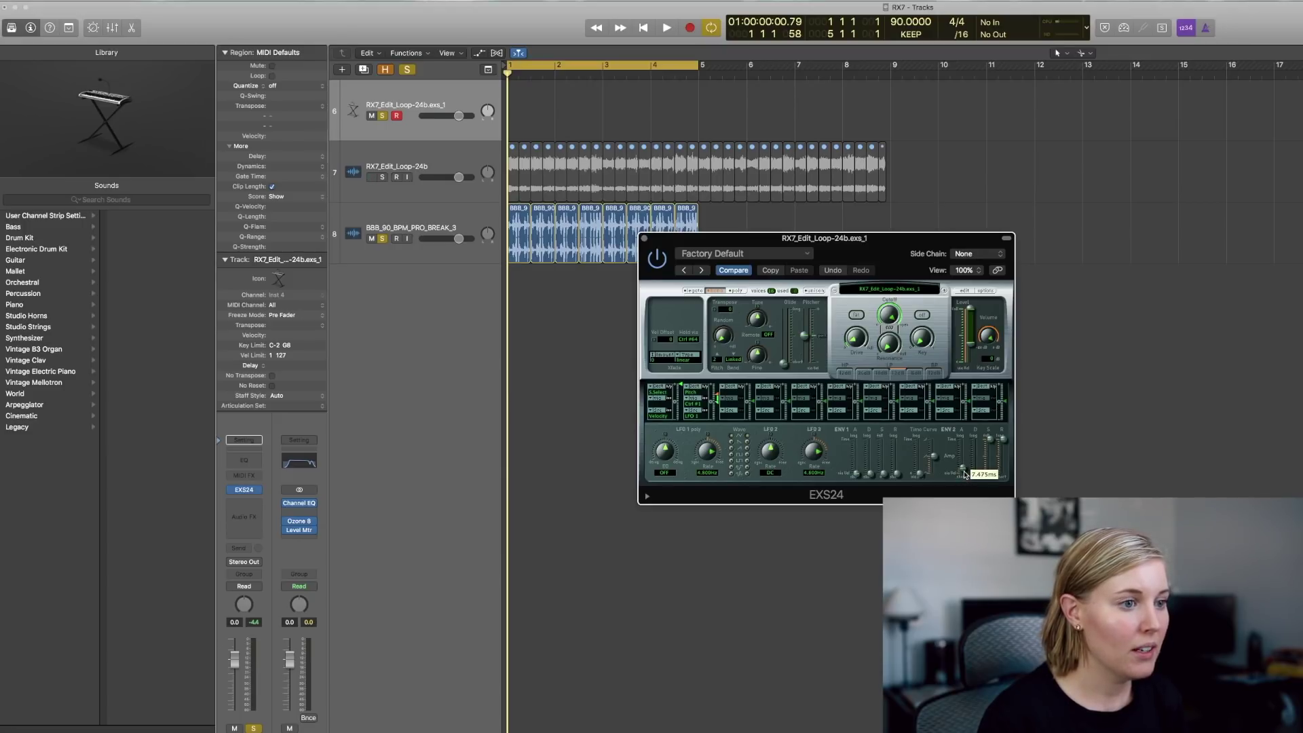
pyautogui.moveTo(964, 474); pyautogui.dragTo(964, 466)
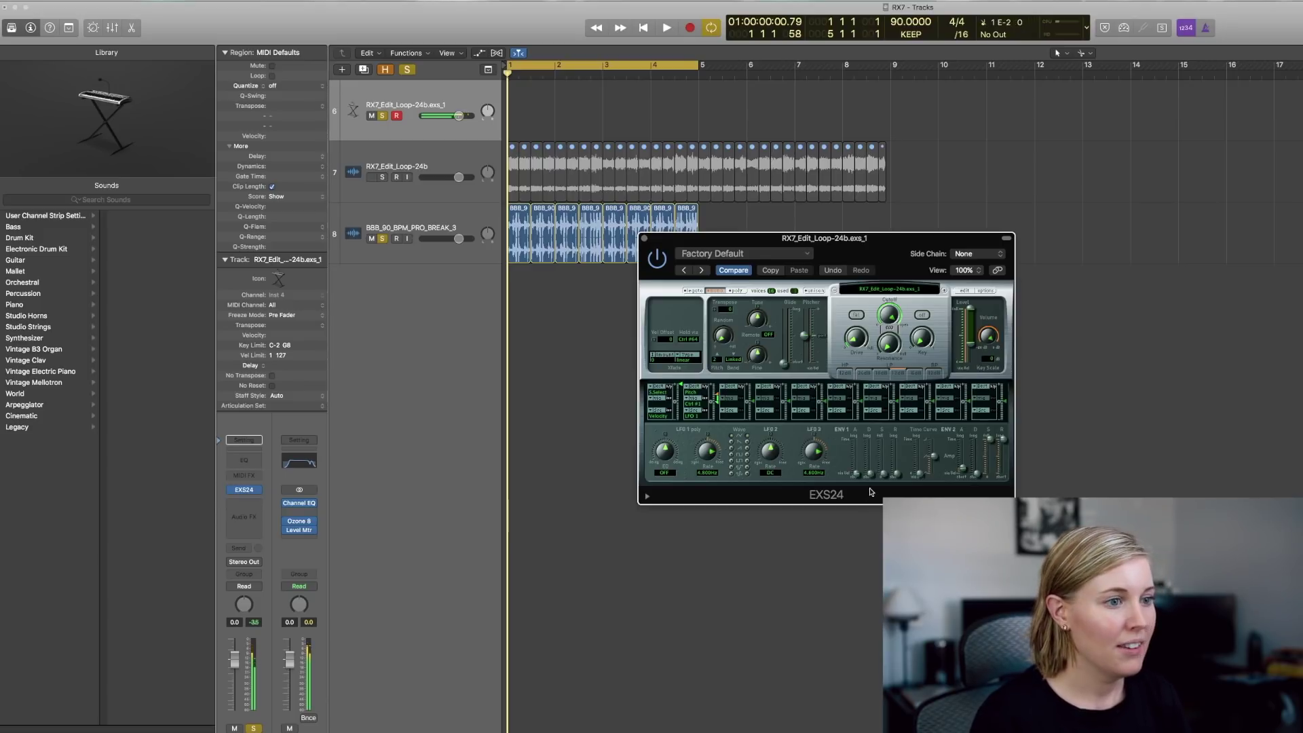
pyautogui.moveTo(963, 473); pyautogui.dragTo(963, 473)
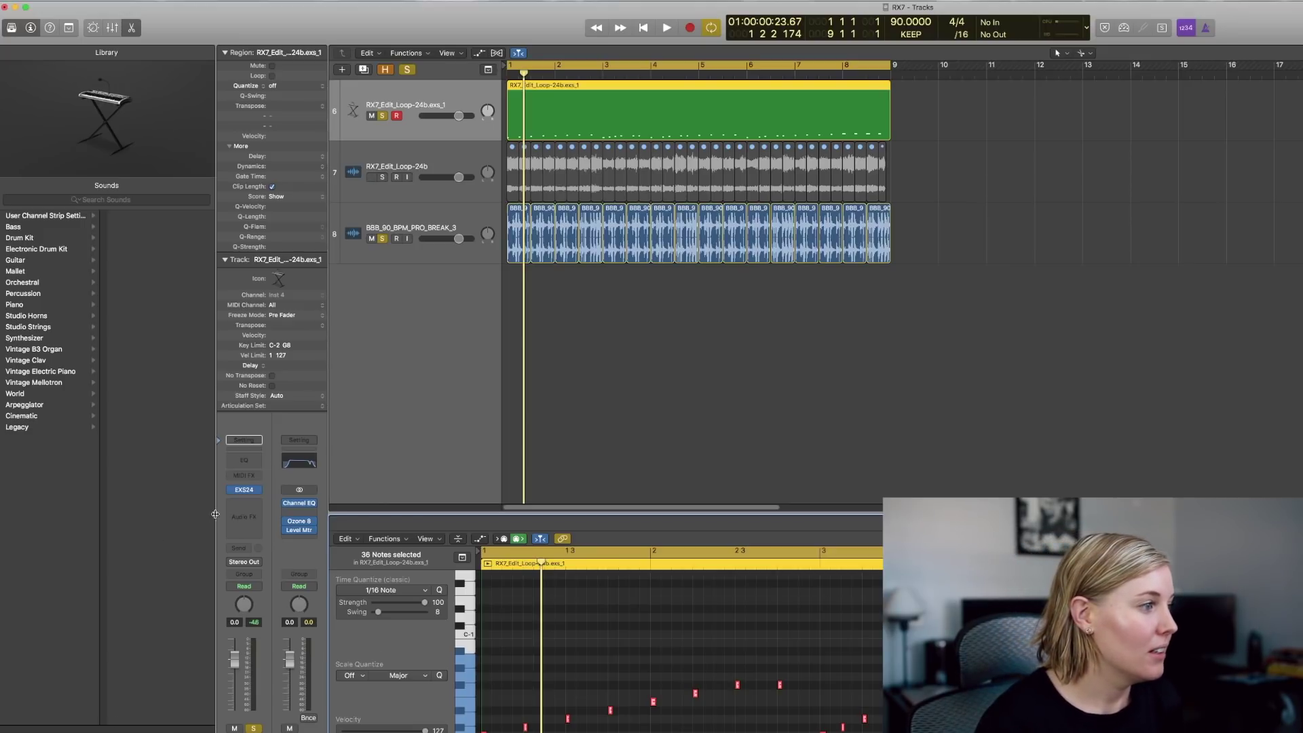
# Insert a Compressor from the dynamics effects on the sampler track and move its window clear of the tracks
pyautogui.click(241, 507)
pyautogui.moveTo(262, 597)
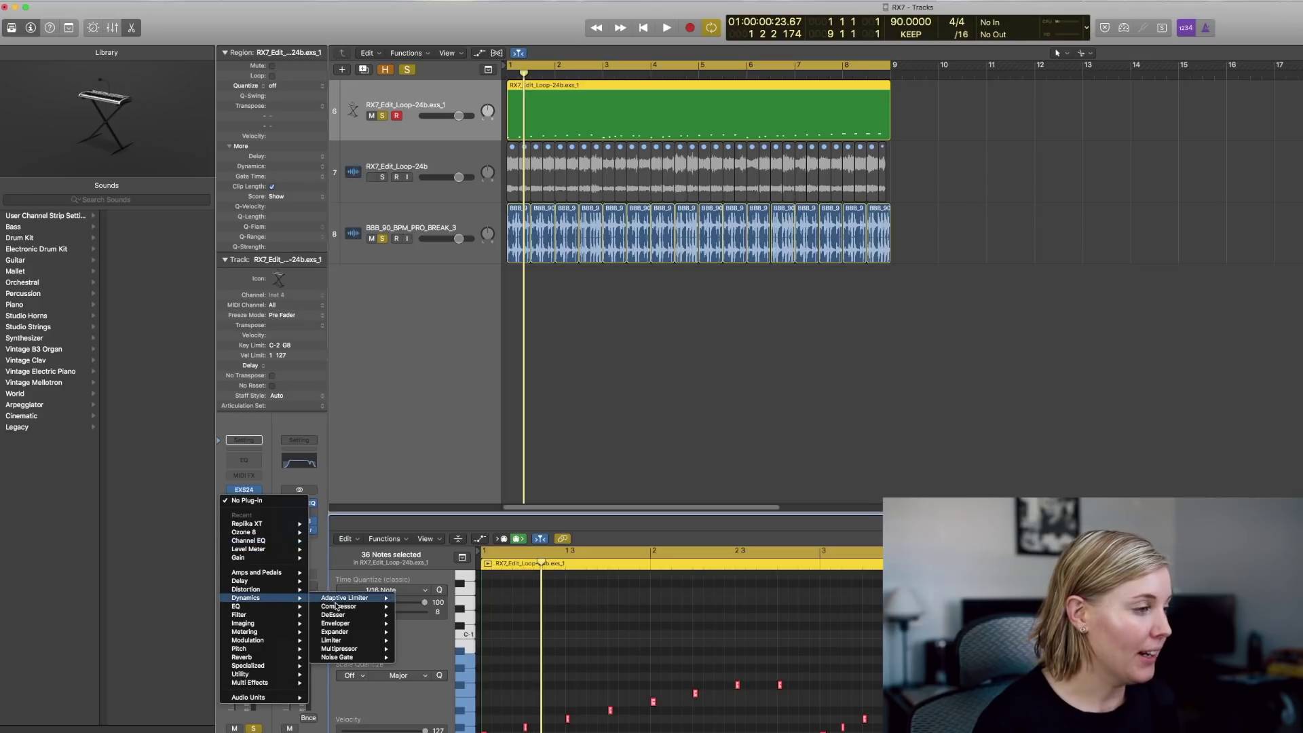
pyautogui.click(415, 617)
pyautogui.moveTo(412, 100); pyautogui.dragTo(1097, 360)
# Route the BBB_90_BPM_PRO_BREAK_3 drum track's output to Bus 5 and set that bus channel to No Output
pyautogui.click(391, 217)
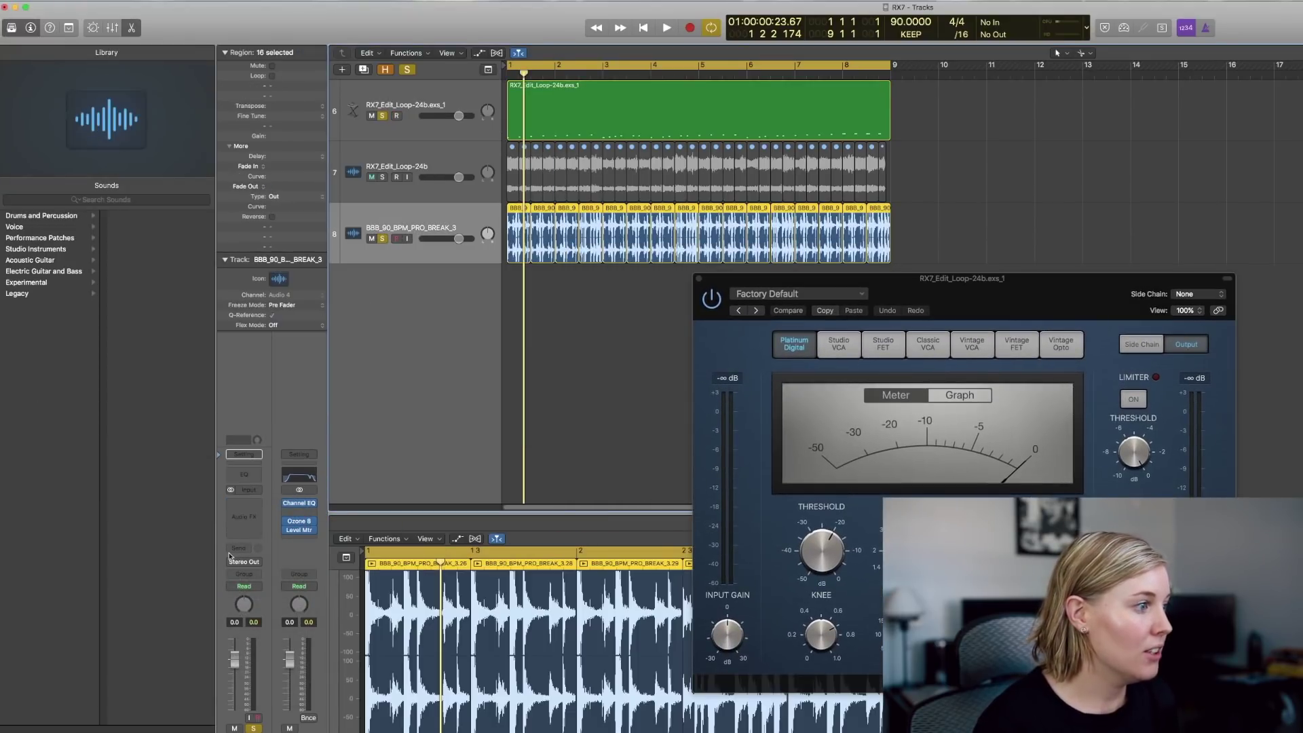
pyautogui.click(247, 561)
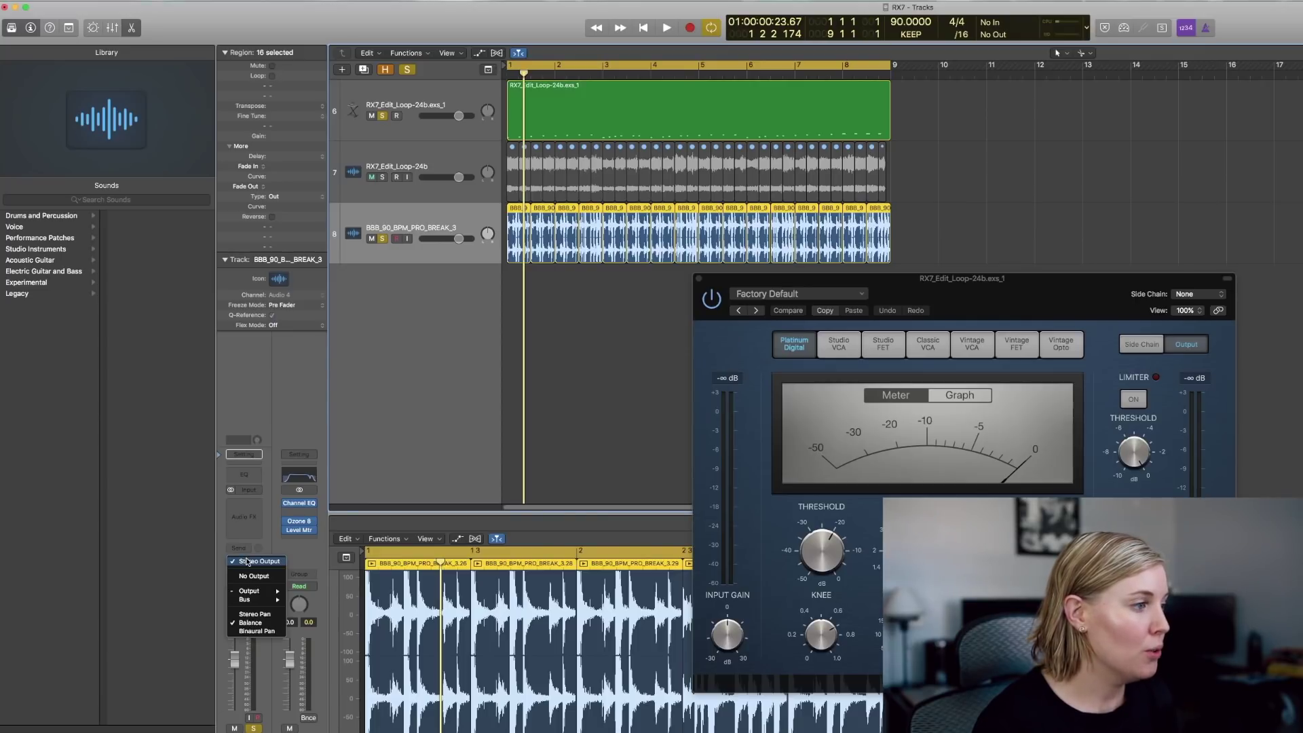
pyautogui.moveTo(261, 600)
pyautogui.click(344, 448)
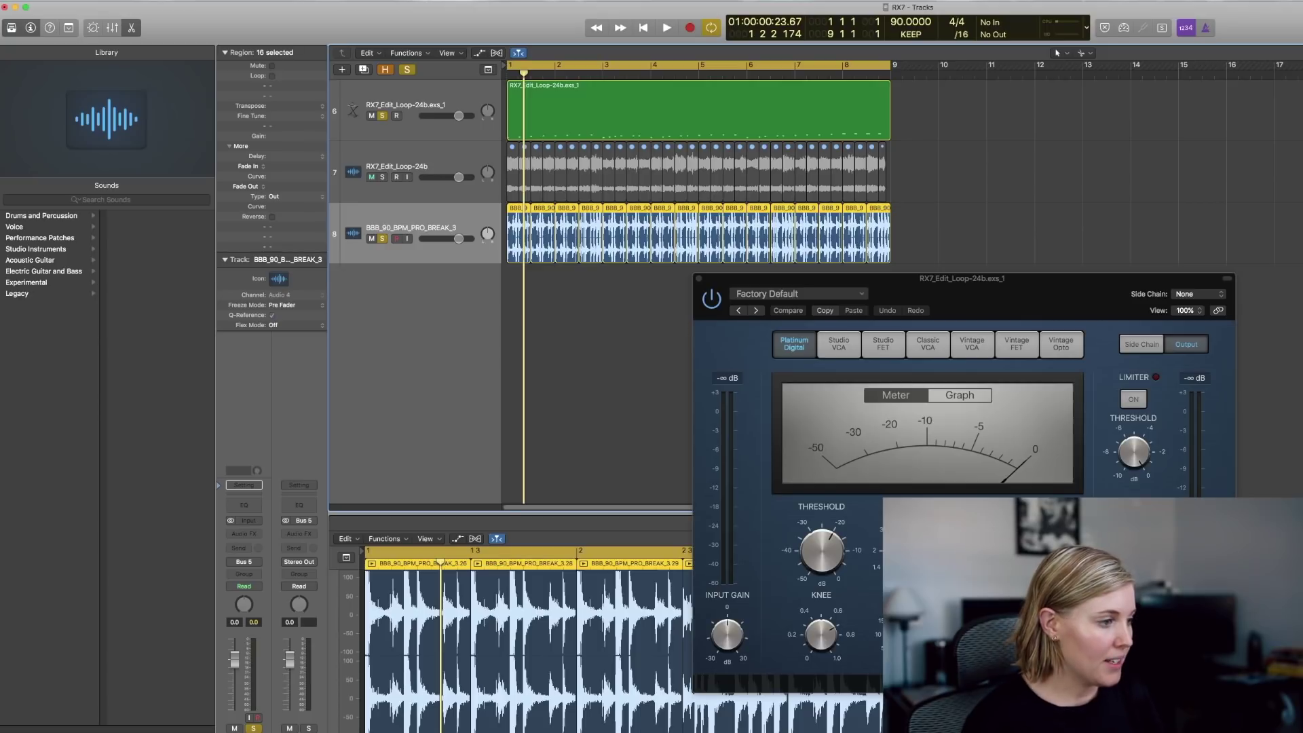
# Set the sampler track Compressor's side chain source to Bus 5, fed by the drum break
pyautogui.click(1190, 296)
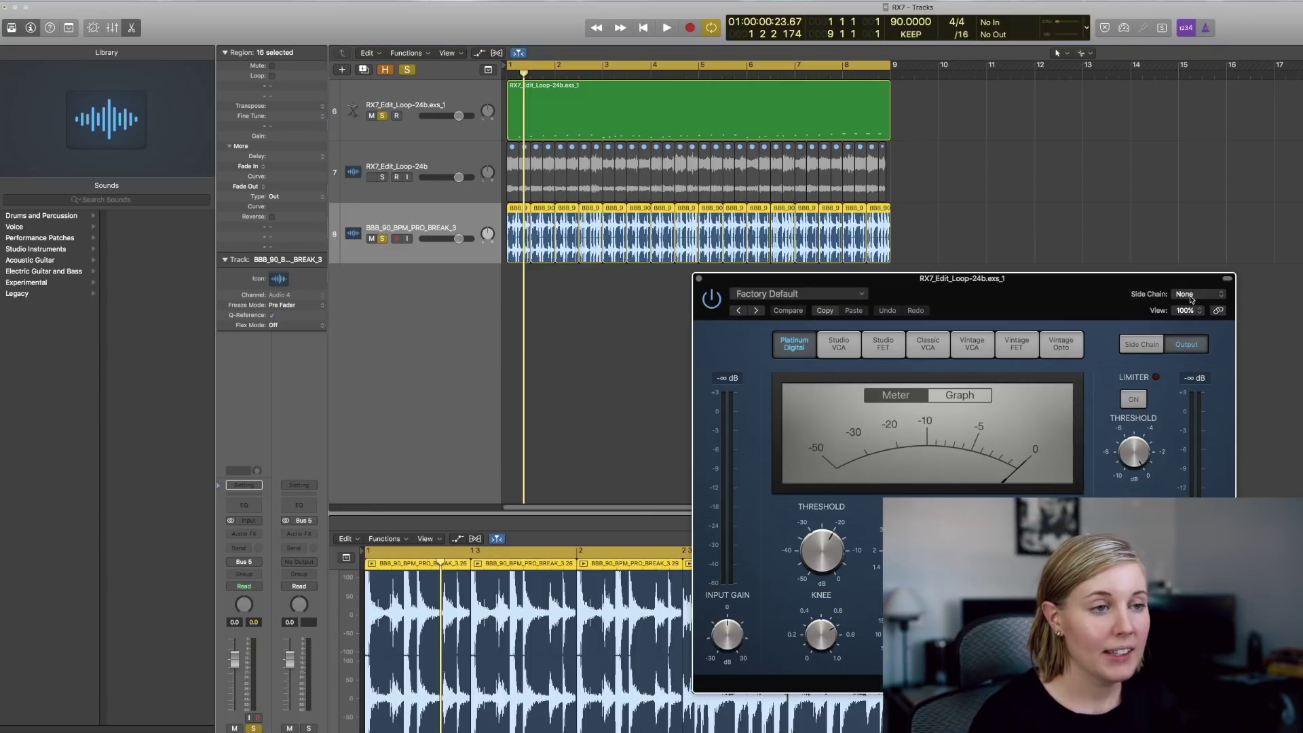
pyautogui.click(1191, 297)
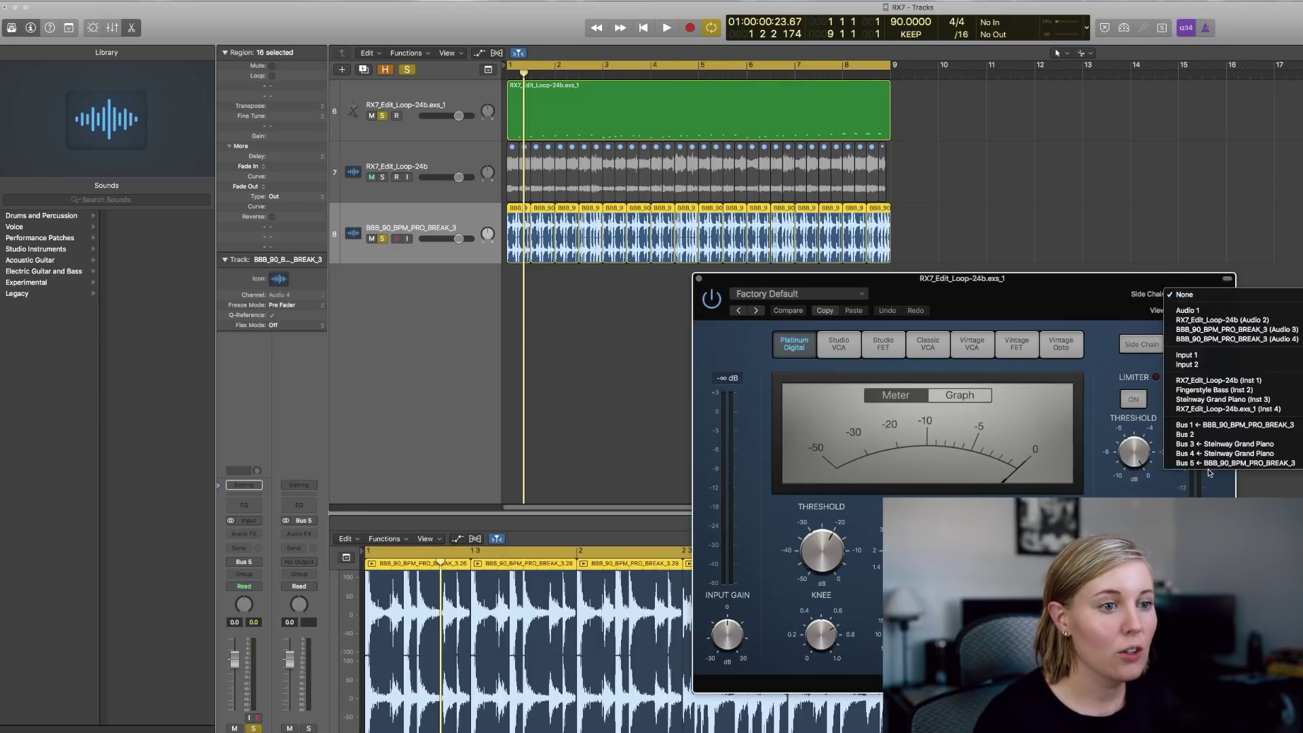
pyautogui.click(1210, 466)
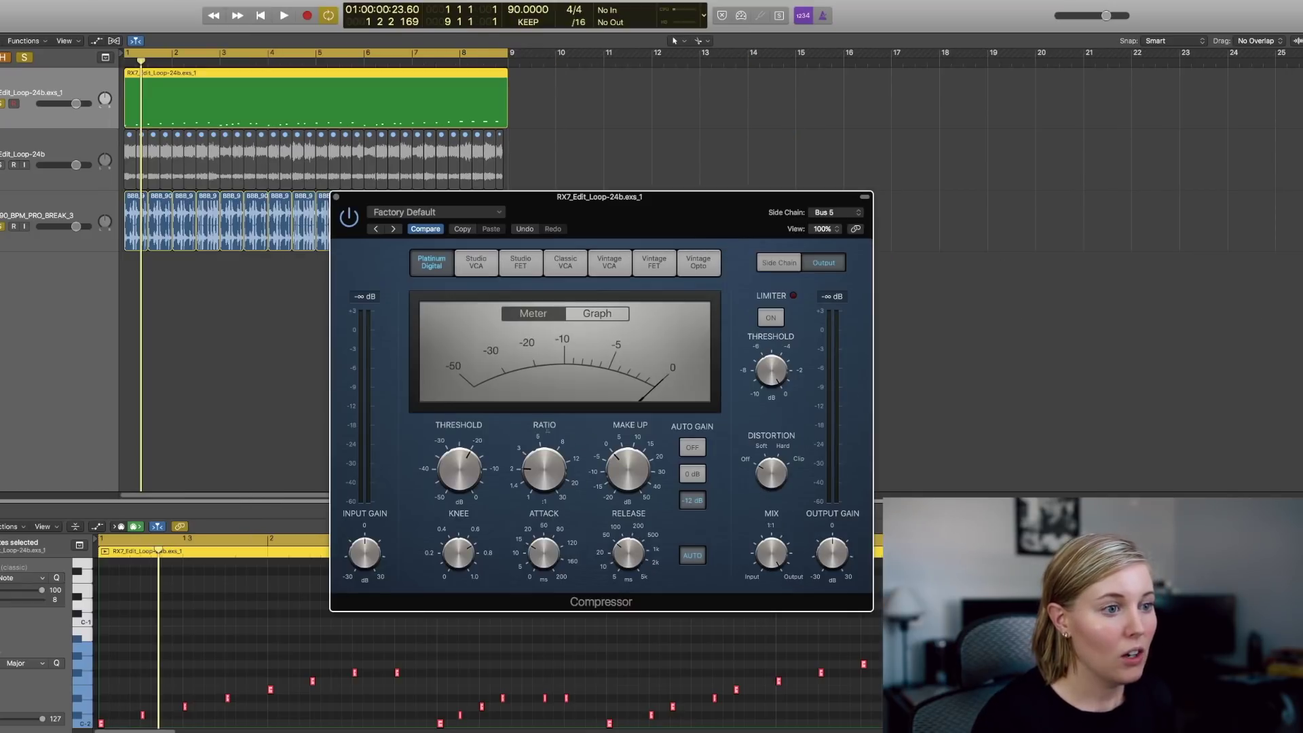
# Turn off the Compressor's auto gain and auto release, and set its release to 160 ms and attack to 2.0 ms
pyautogui.moveTo(622, 468)
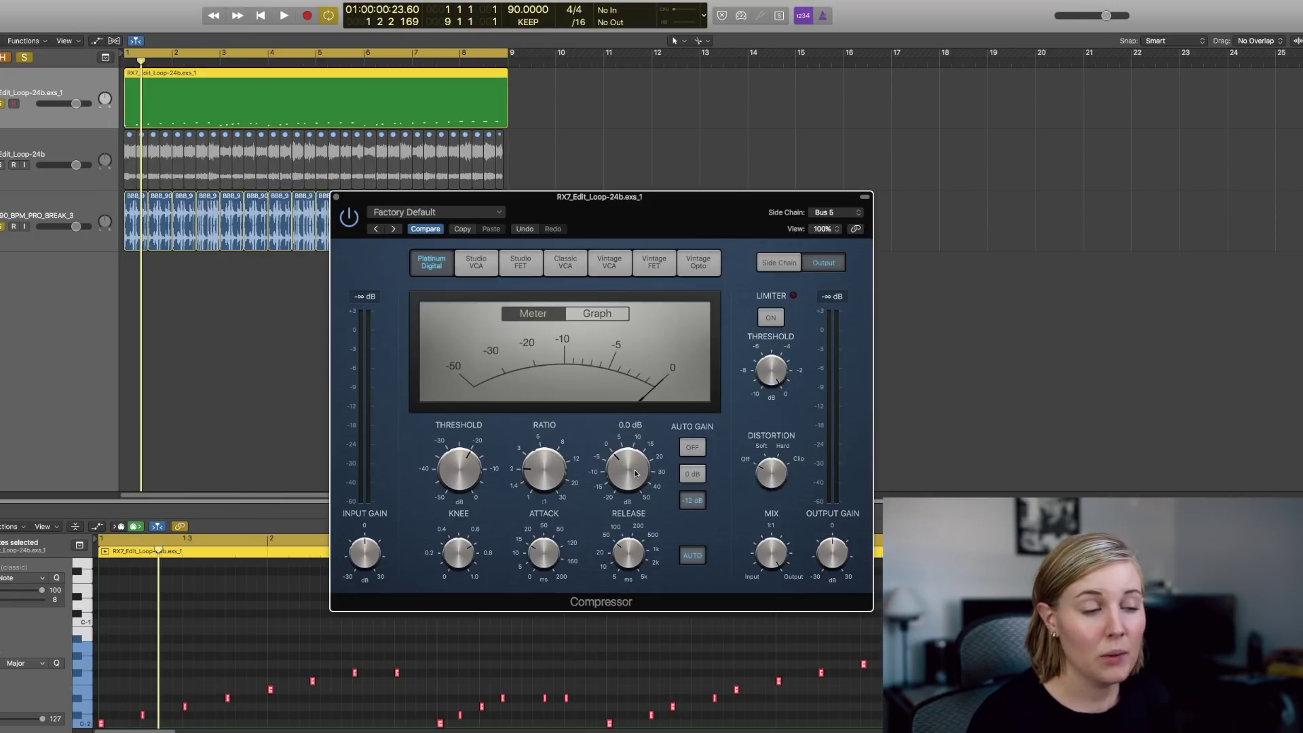
pyautogui.click(698, 447)
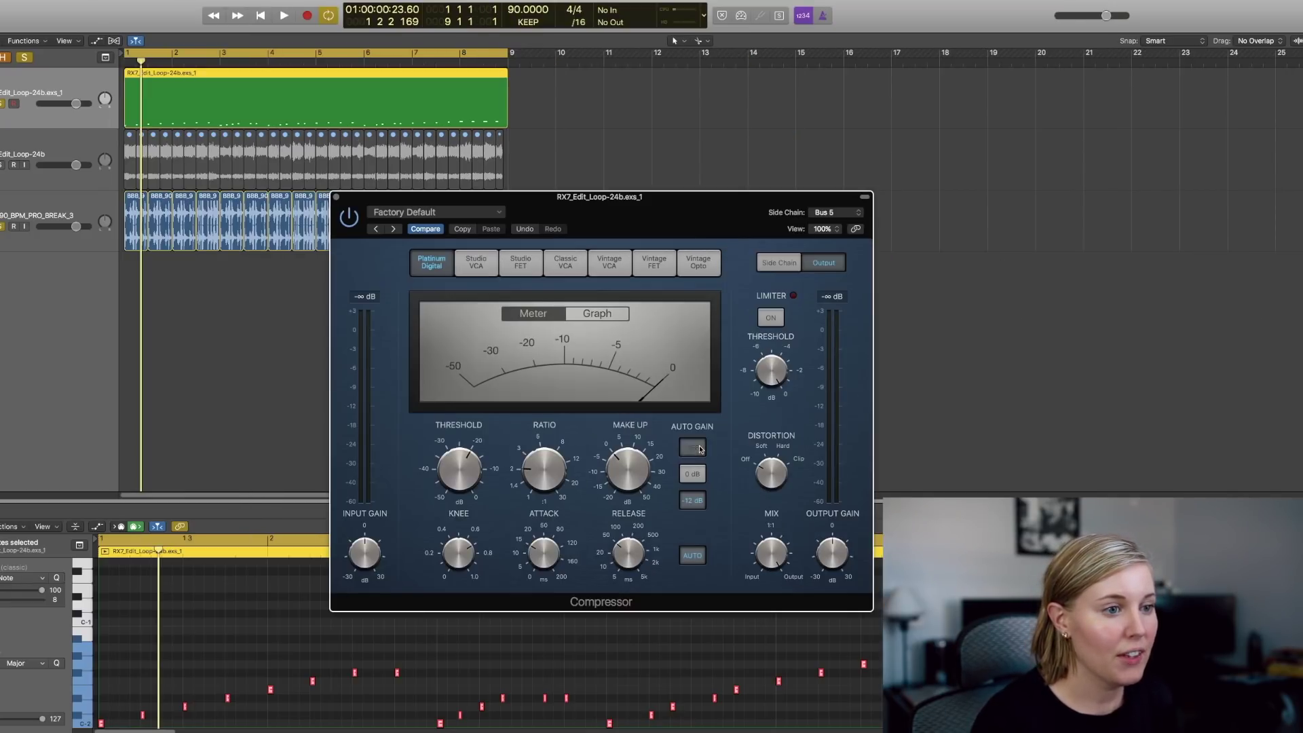
pyautogui.moveTo(630, 558)
pyautogui.moveTo(629, 558); pyautogui.dragTo(626, 548)
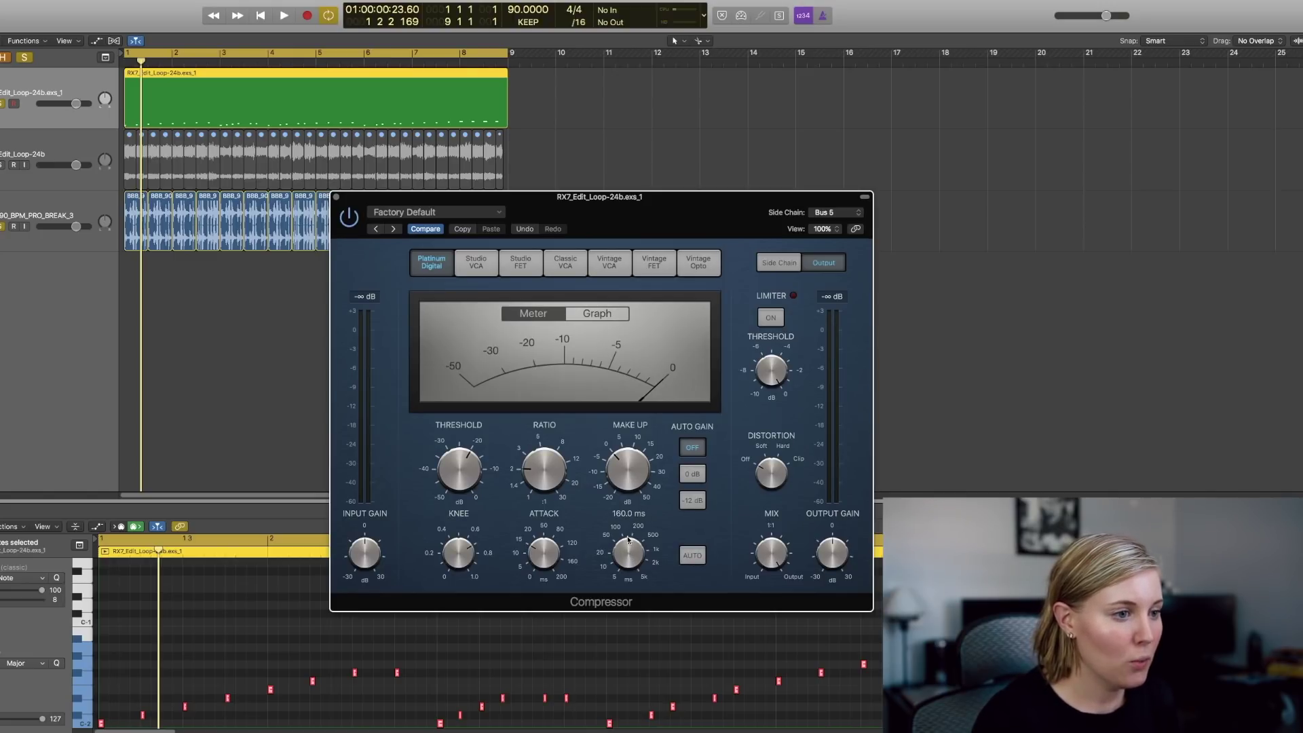
pyautogui.moveTo(563, 554)
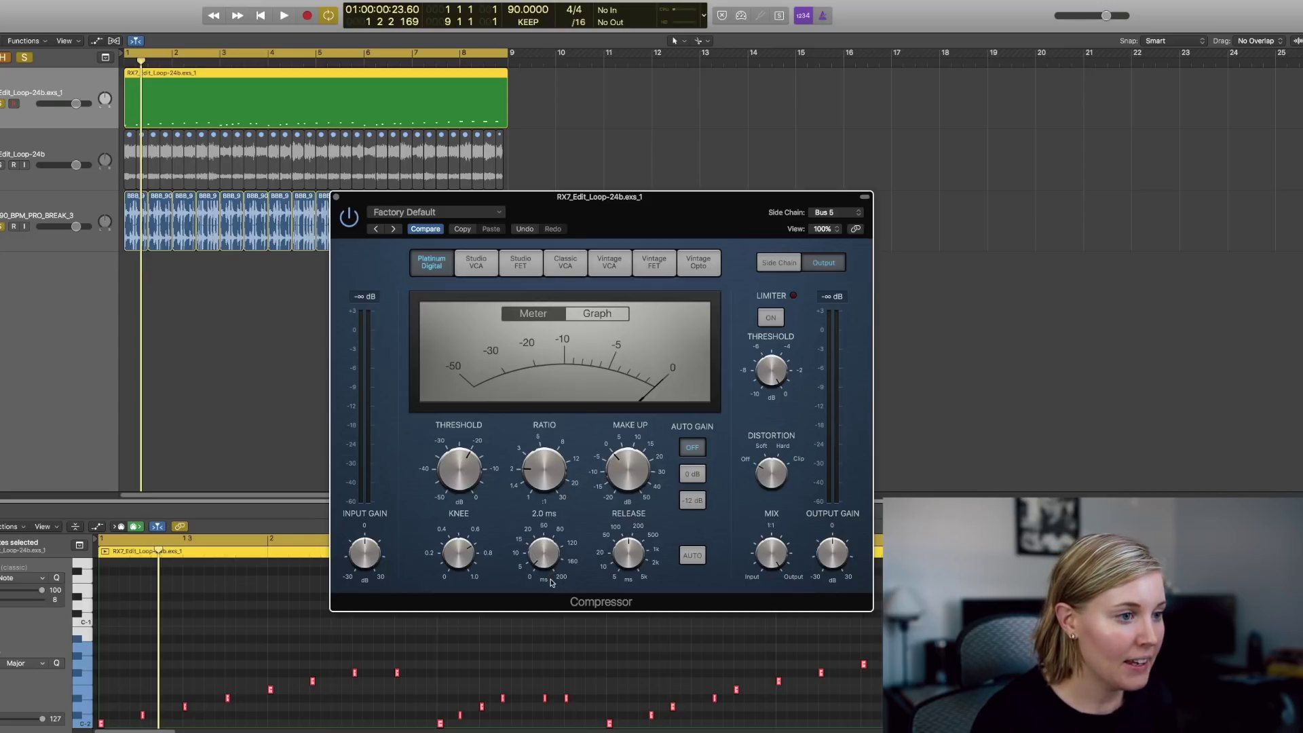
# Set the Compressor's ratio to 3.1:1, its threshold to 0.0 dB and its knee to 1.0
pyautogui.moveTo(545, 446)
pyautogui.moveTo(544, 457); pyautogui.dragTo(541, 443)
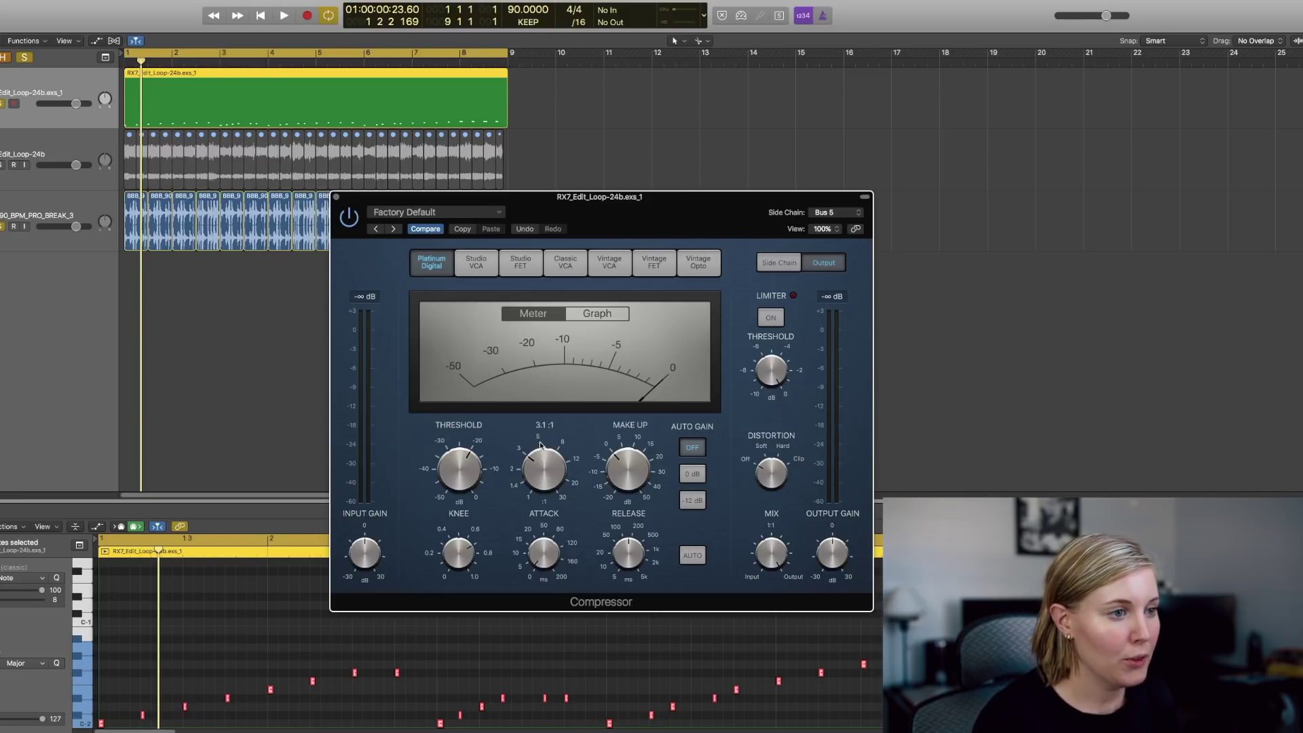
pyautogui.moveTo(447, 469)
pyautogui.moveTo(457, 479); pyautogui.dragTo(466, 410)
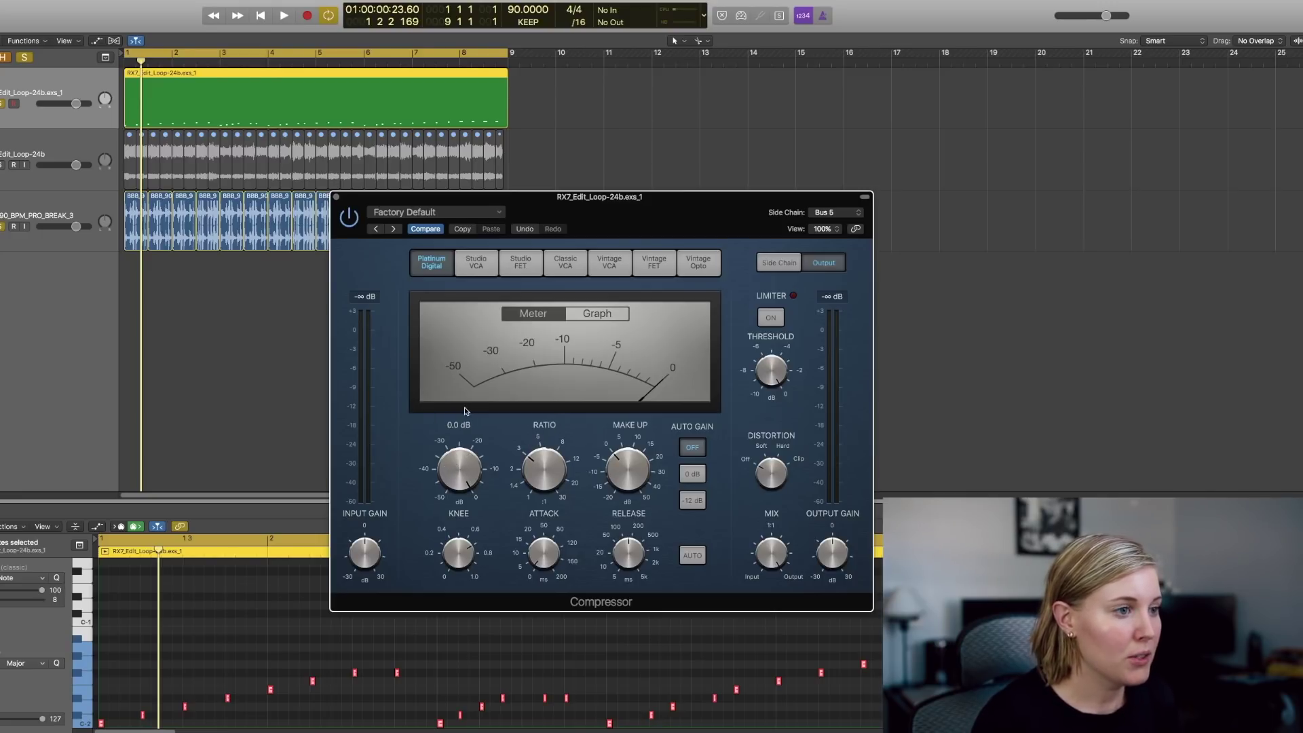
pyautogui.moveTo(471, 552)
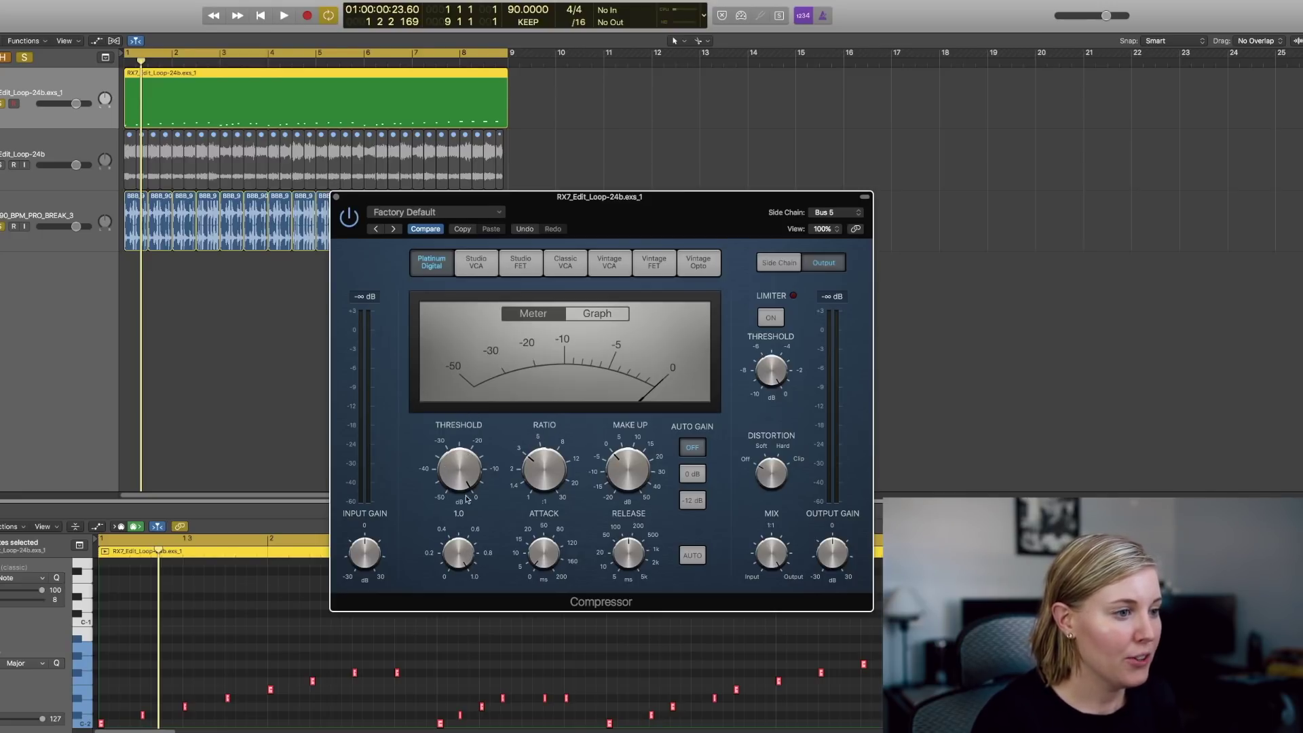
# Play the beat and lower the Compressor's threshold to -9.0 dB while listening
pyautogui.moveTo(466, 480)
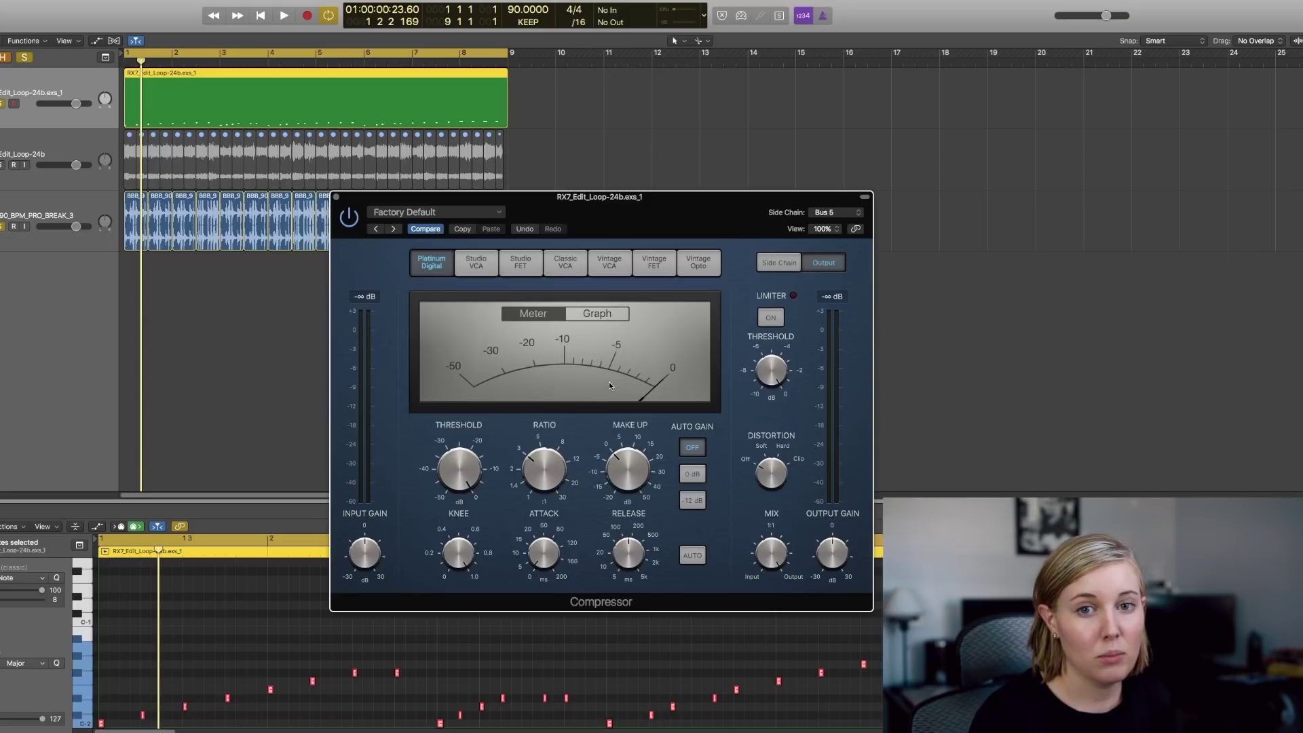
pyautogui.press('space')
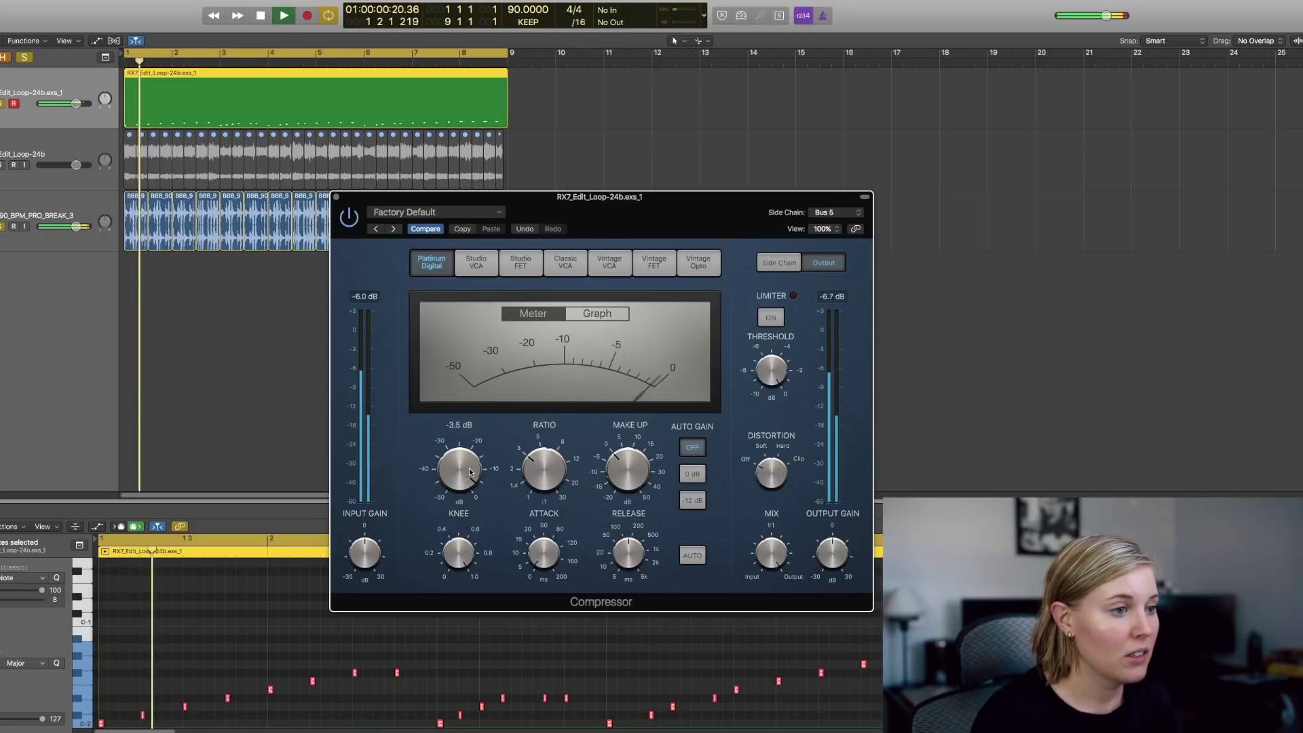
pyautogui.moveTo(468, 474); pyautogui.dragTo(468, 488)
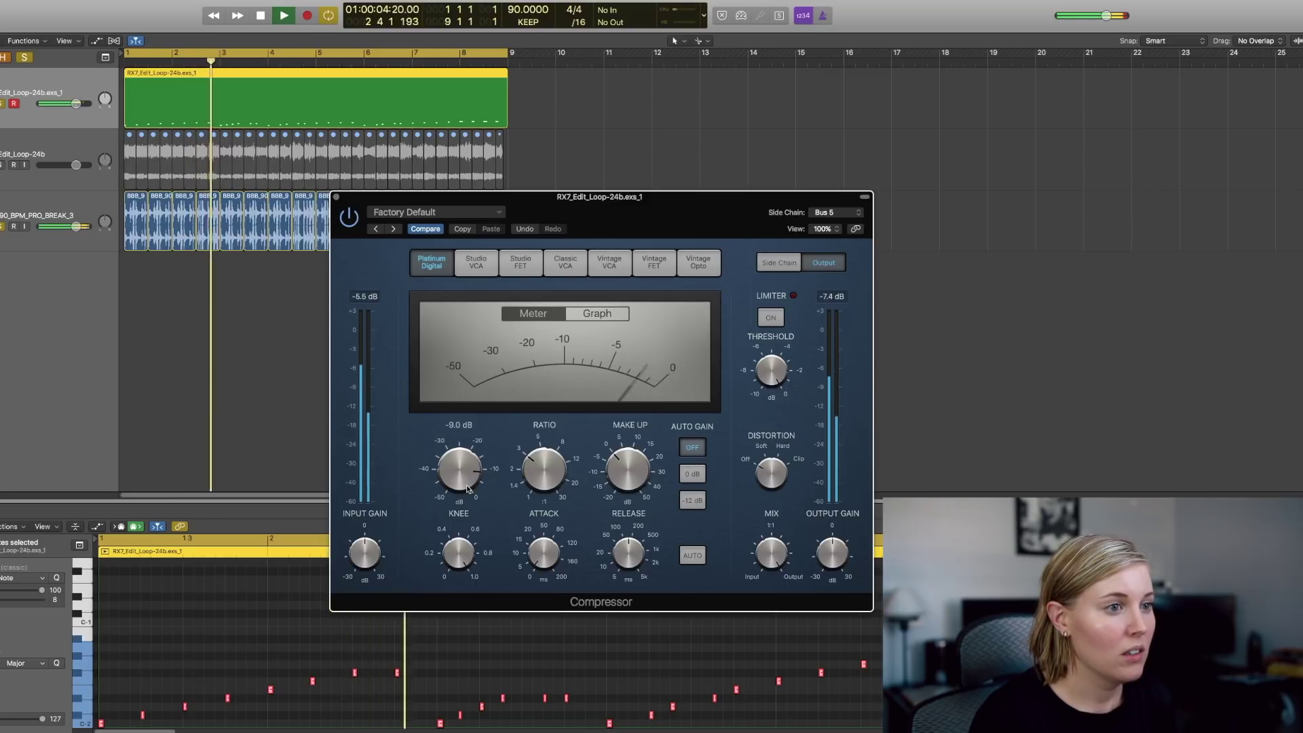